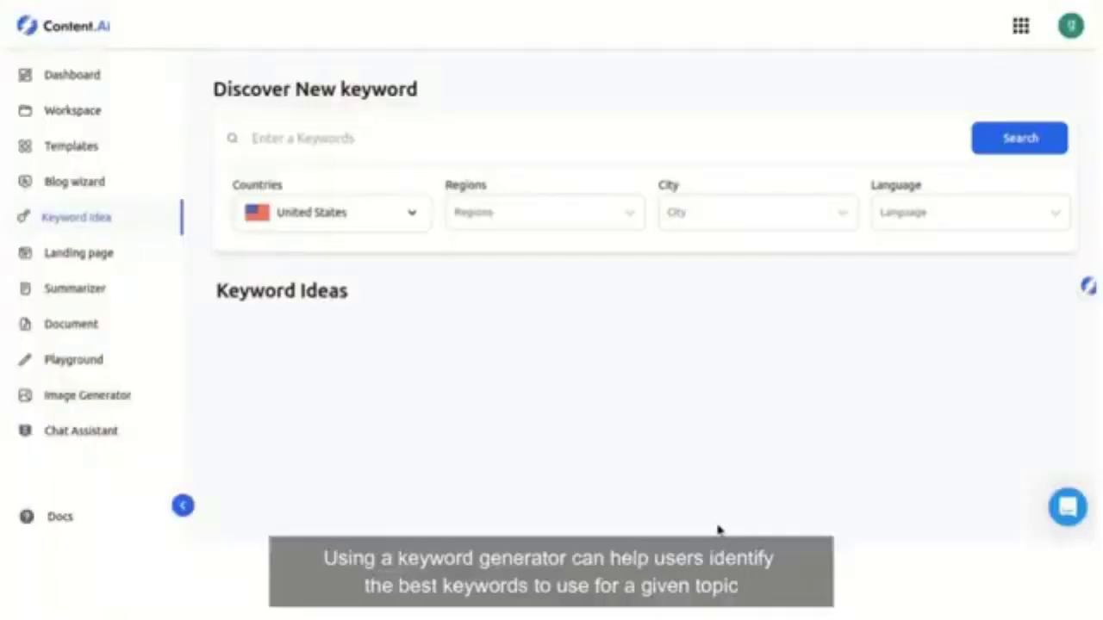
Step: Run a keyword idea search for 'Email services' in Alaska, Wasilla (United States), in English
left_click(450, 135)
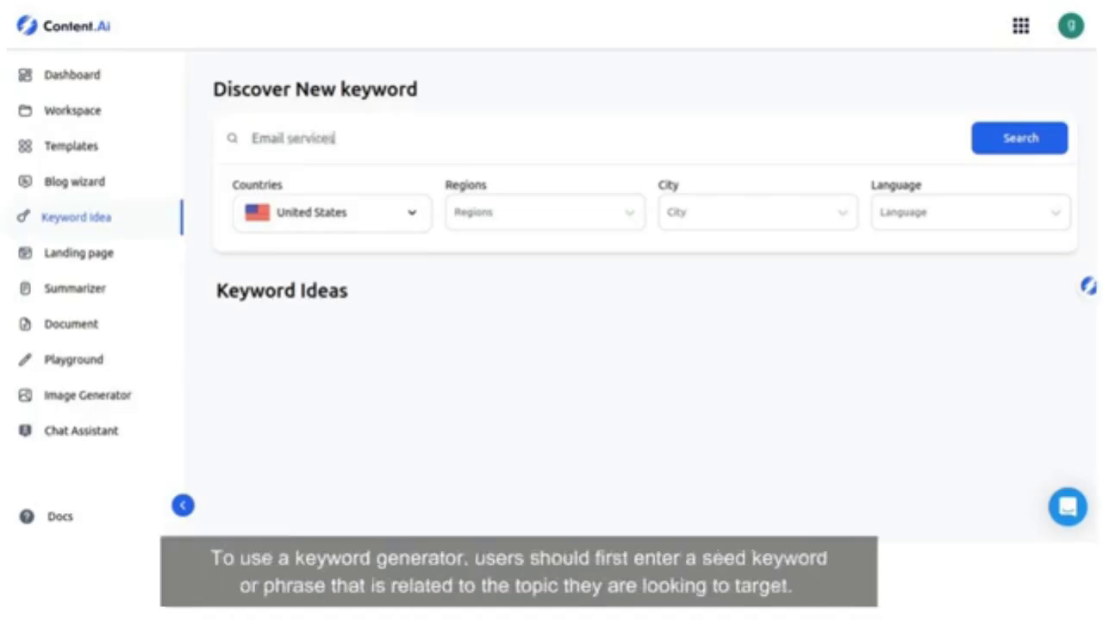
left_click(528, 230)
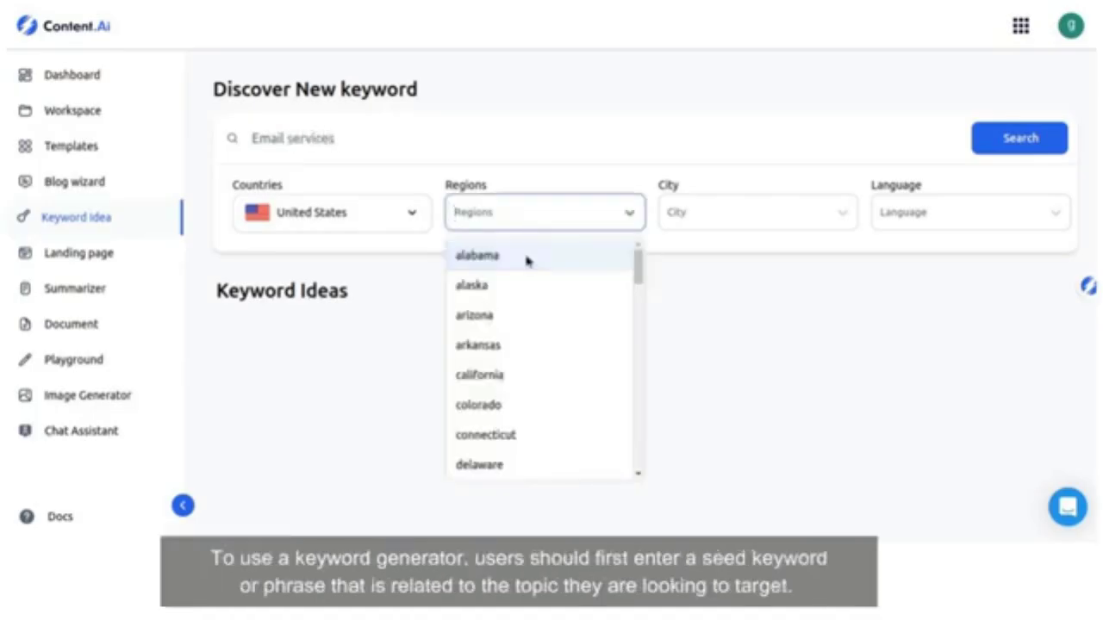
left_click(518, 291)
left_click(728, 206)
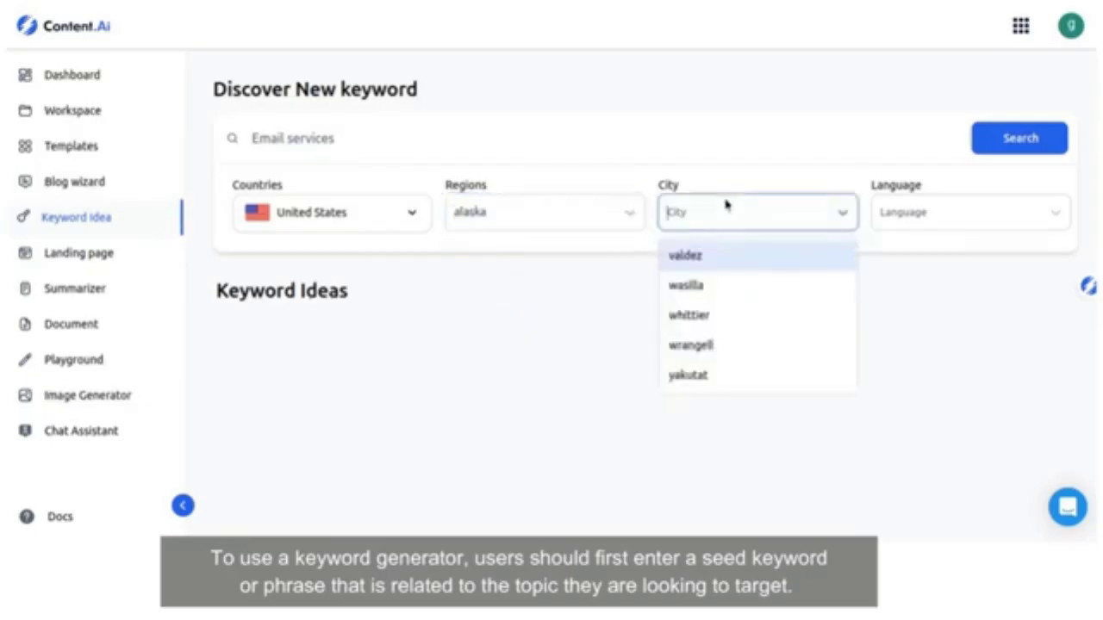
left_click(705, 278)
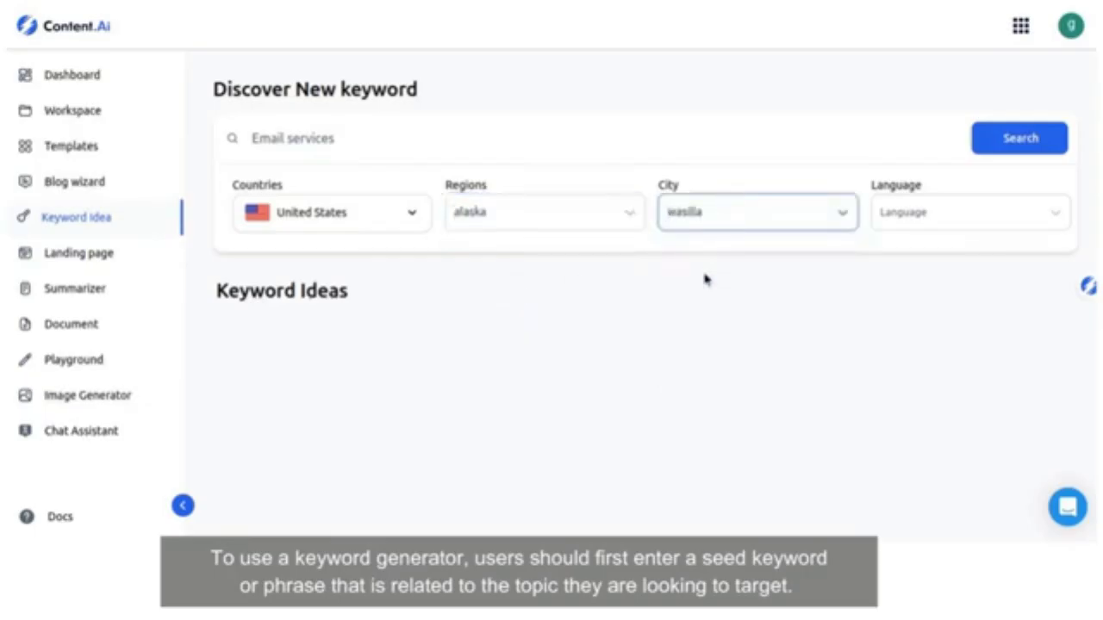
left_click(897, 217)
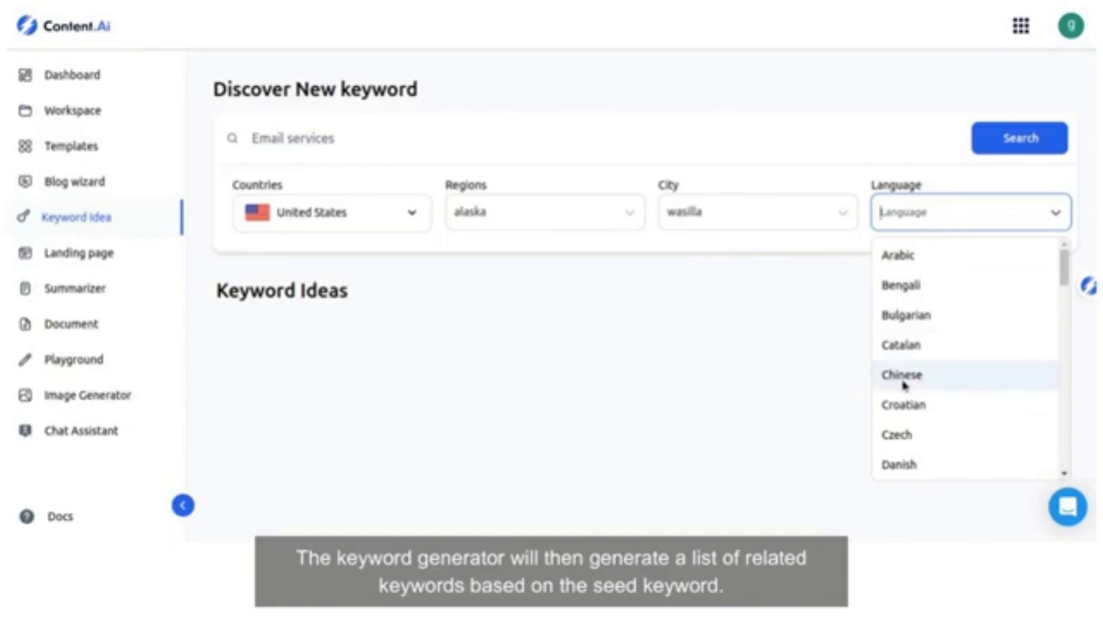
scroll(903, 385, "down", 3)
left_click(897, 343)
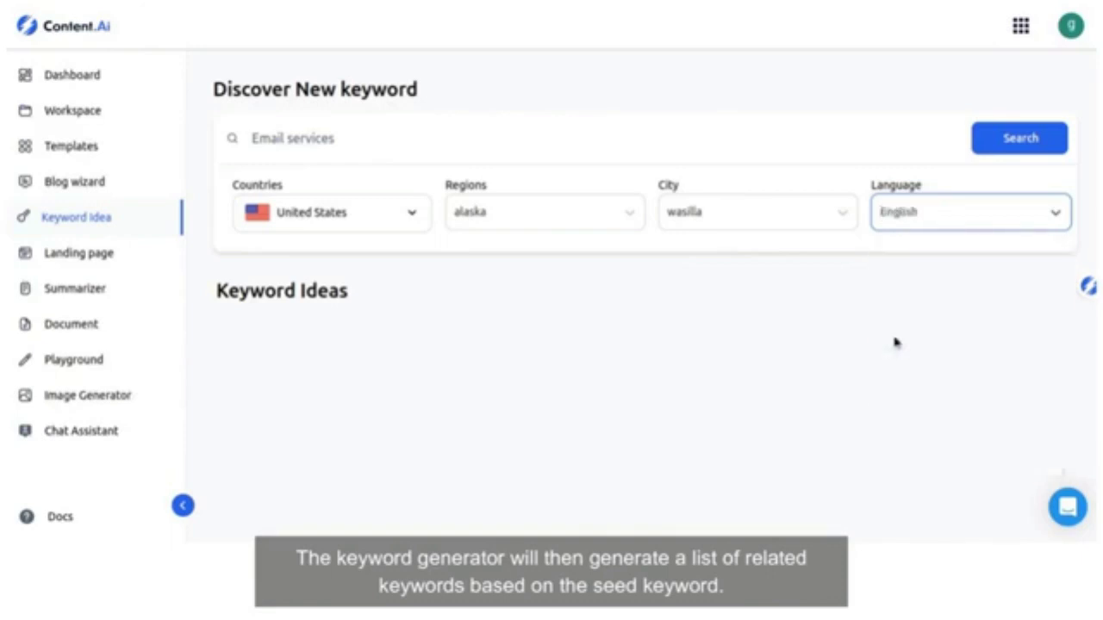
left_click(1040, 133)
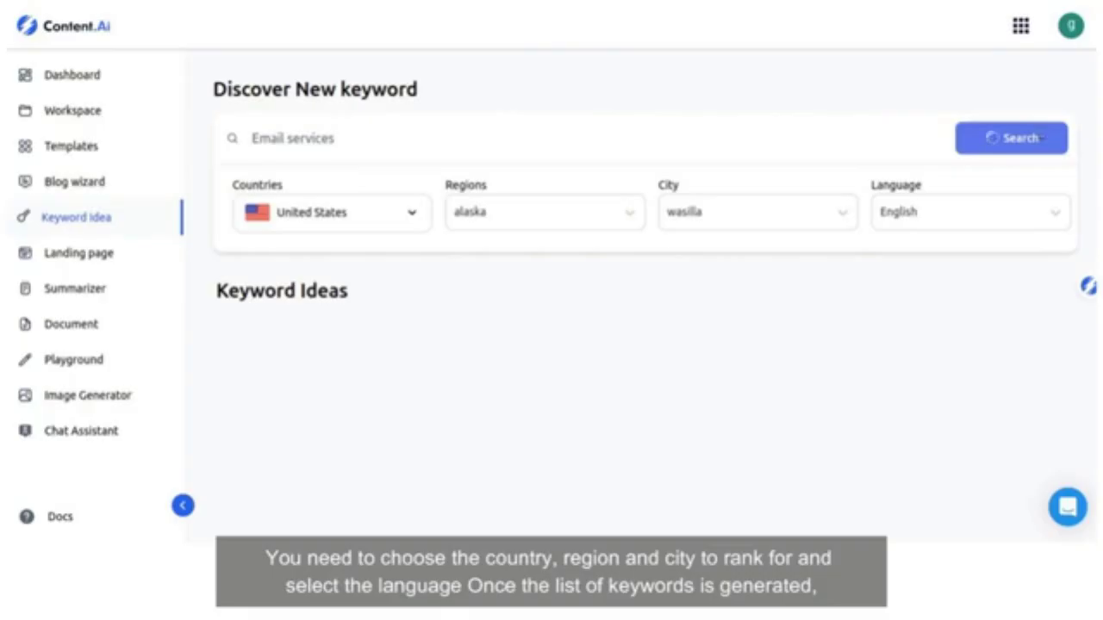
Step: Review the Email services keyword ideas and sort them by Avg Monthly Searches
scroll(921, 357, "down", 5)
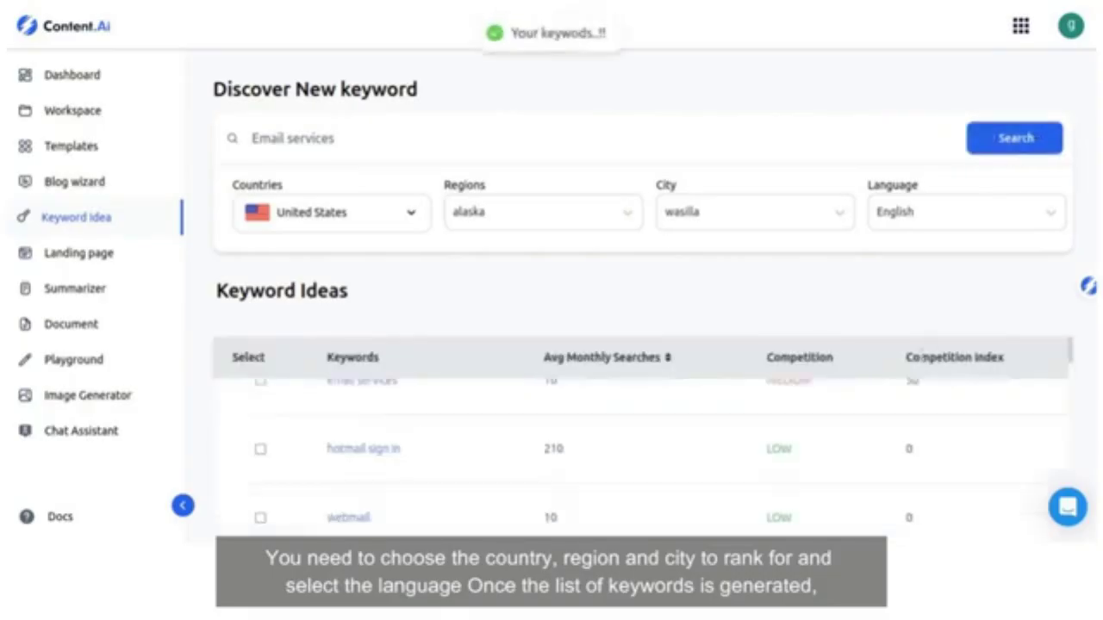
scroll(862, 478, "down", 4)
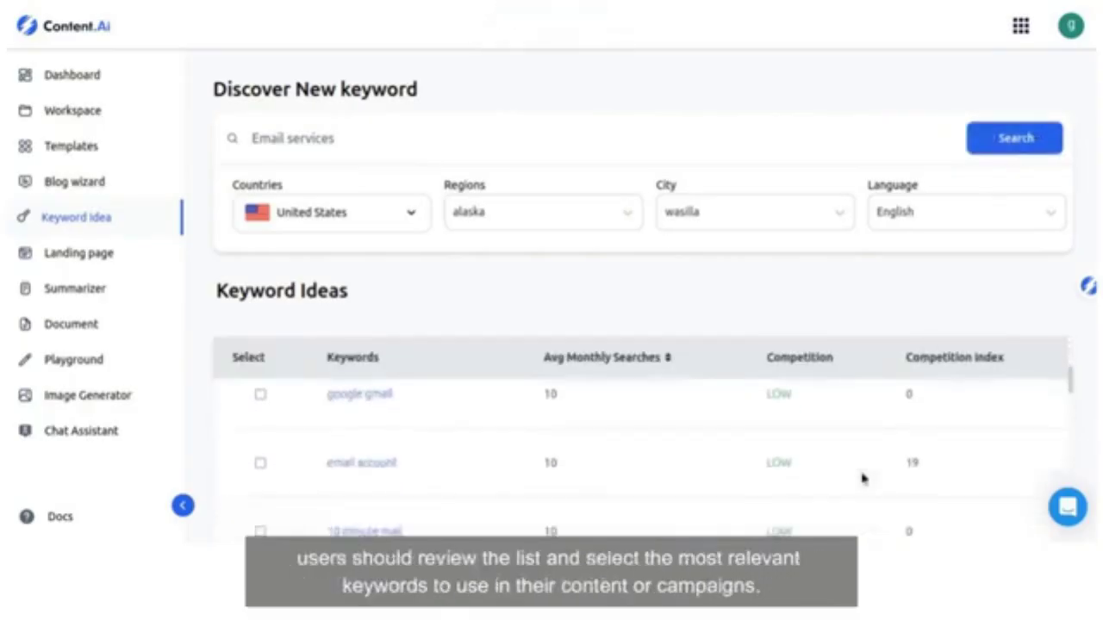
scroll(834, 452, "down", 3)
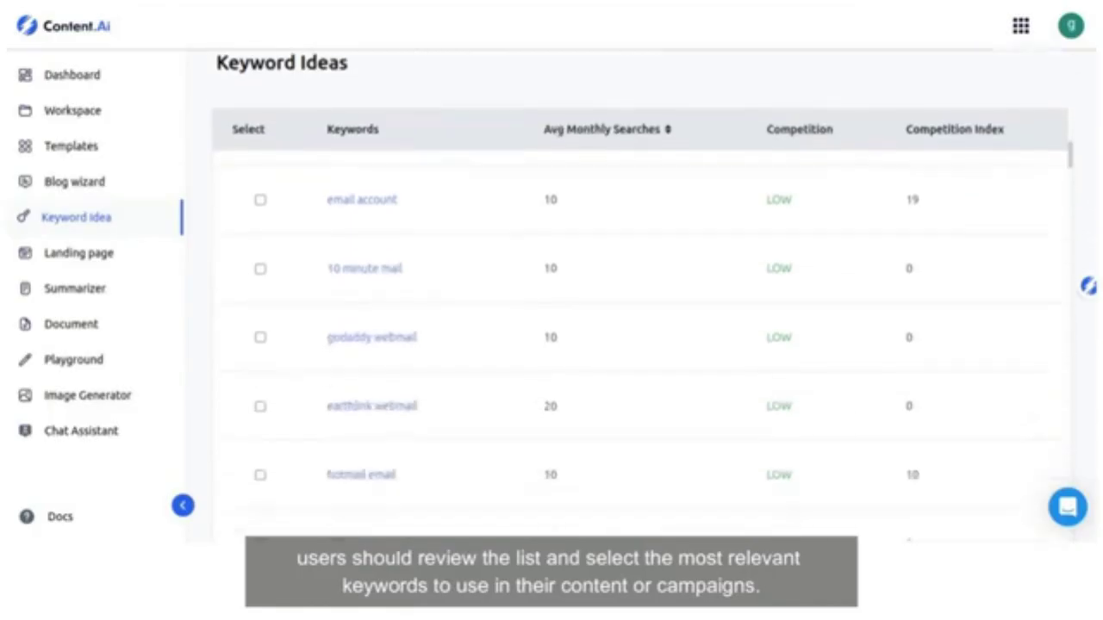
scroll(834, 451, "down", 5)
scroll(836, 449, "down", 9)
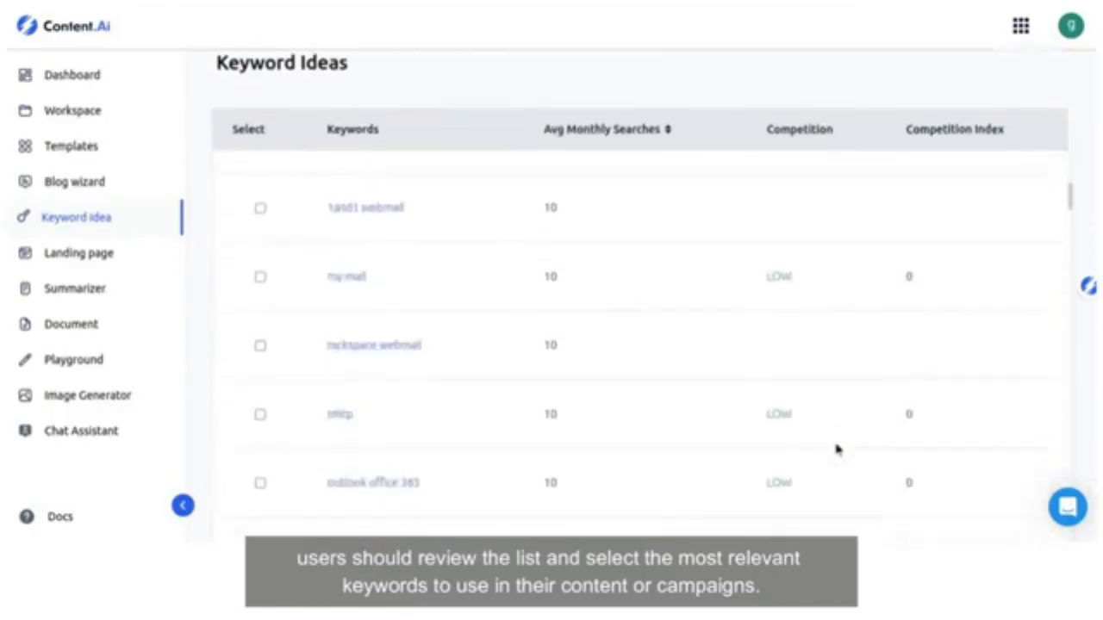
scroll(836, 449, "up", 10)
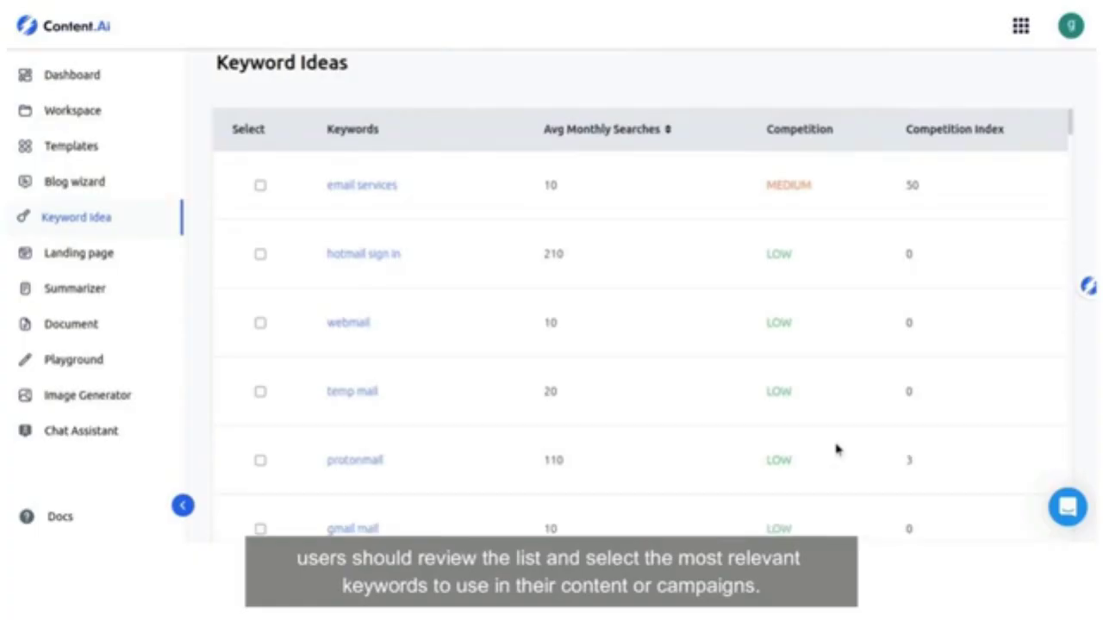
left_click(666, 130)
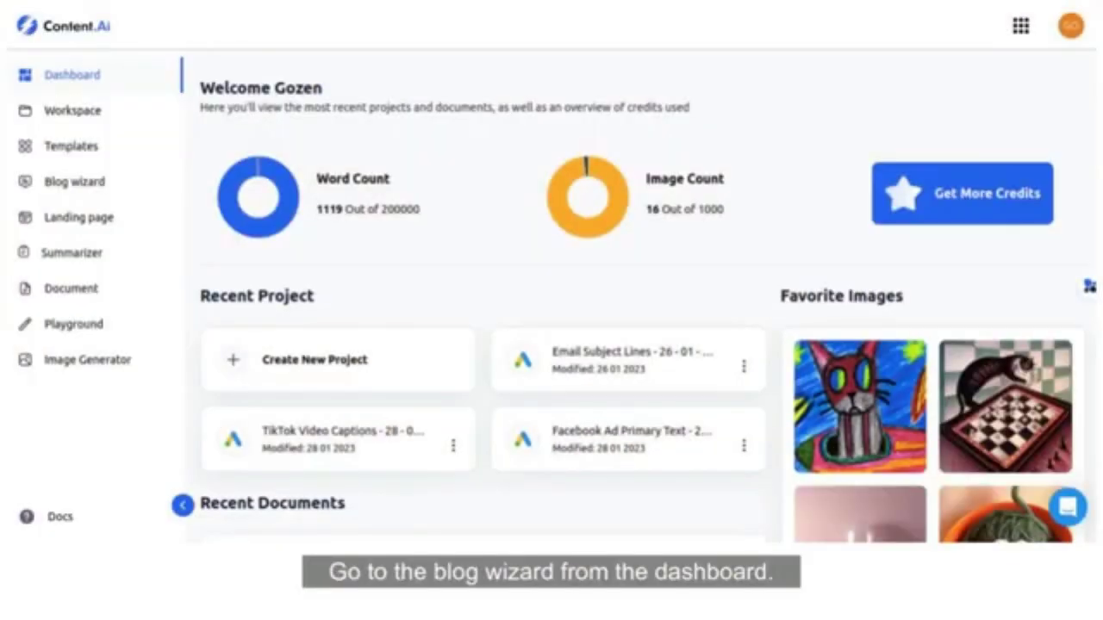
Step: In the blog wizard, enter the product name, description and keywords for the silk eye masks, with Casual tone
left_click(116, 177)
left_click(149, 118)
type("Con")
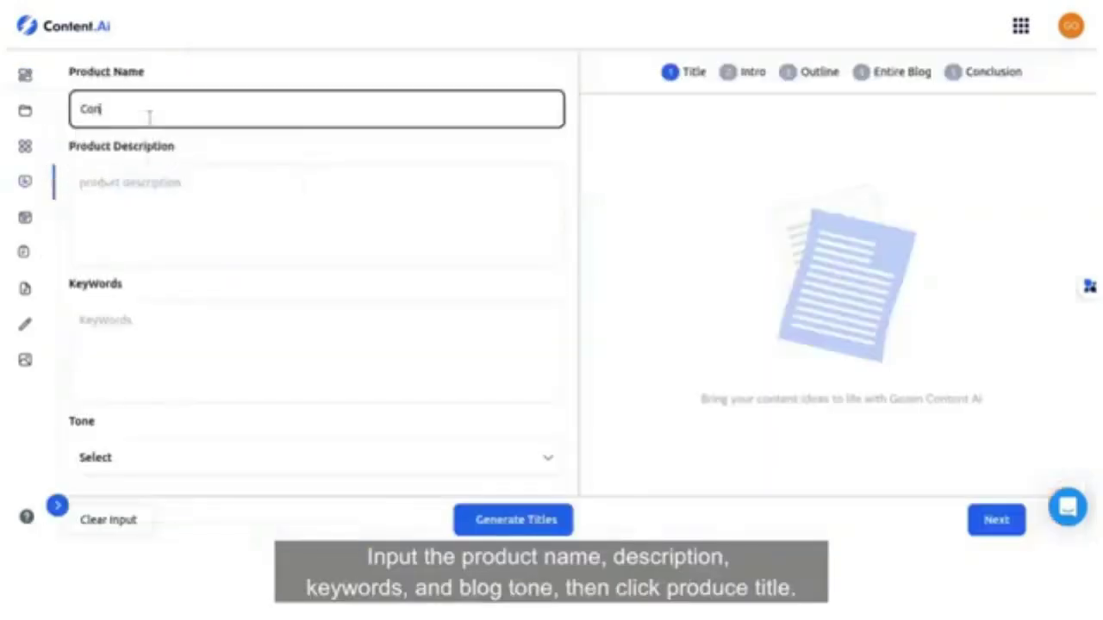
left_click(152, 194)
type("Silk eye masks")
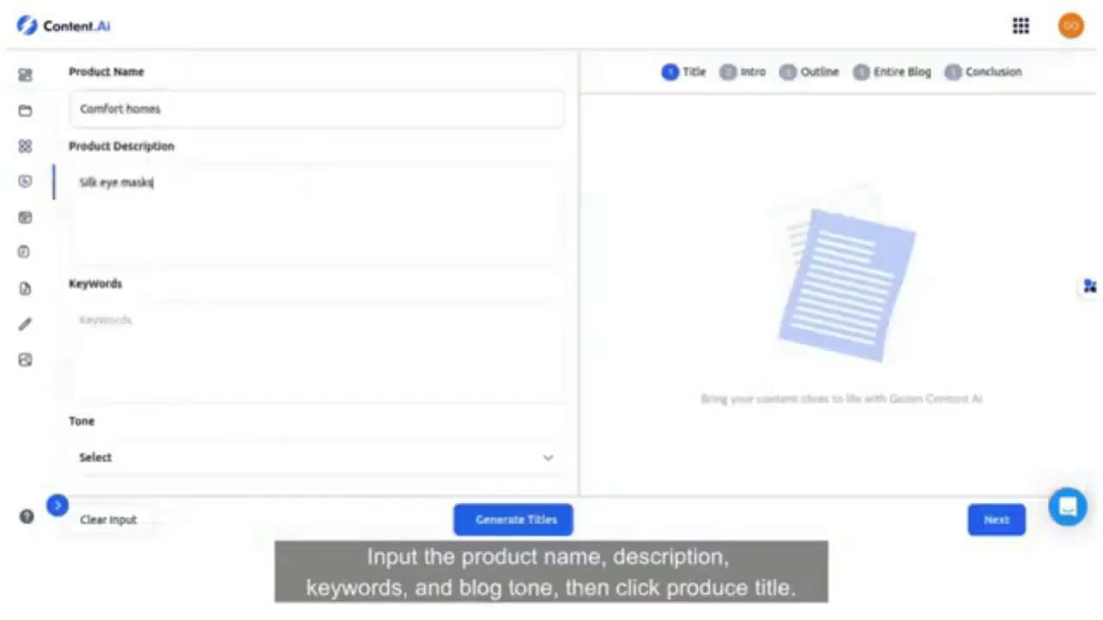
left_click(152, 335)
type("Silk")
left_click(155, 457)
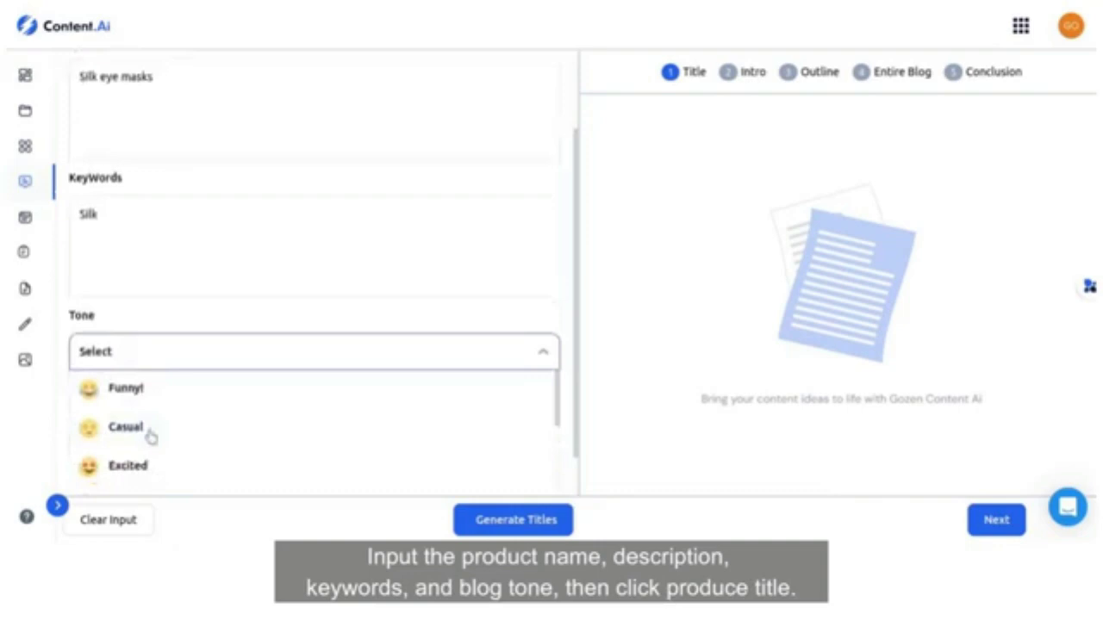
left_click(147, 436)
Step: Generate title suggestions, choose title 8, and generate the introduction
left_click(517, 522)
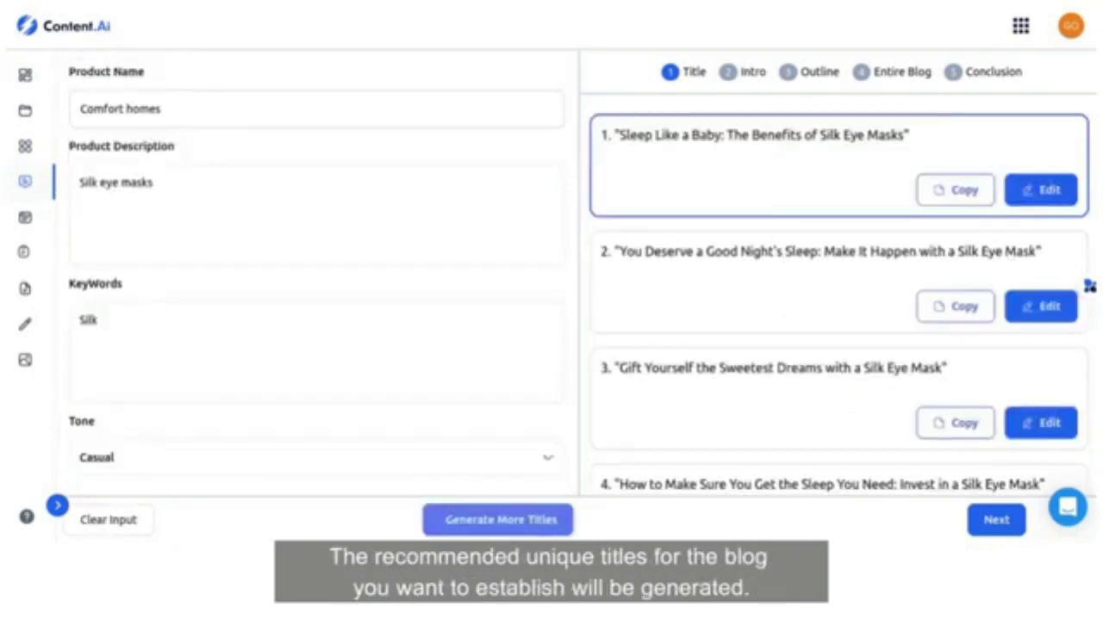
scroll(733, 387, "down", 5)
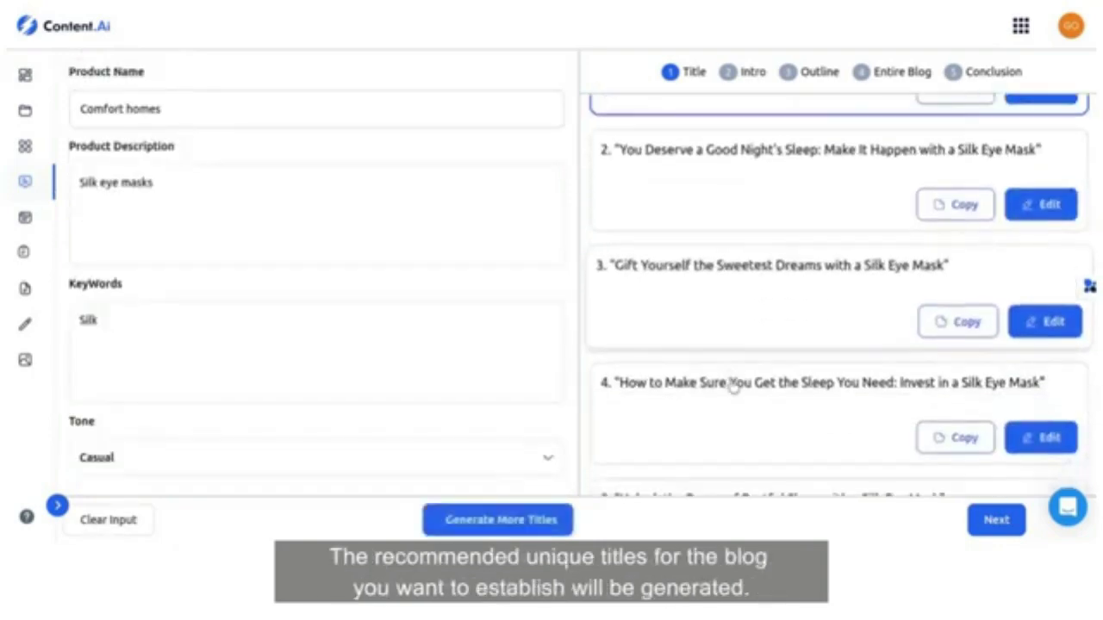
scroll(732, 387, "down", 3)
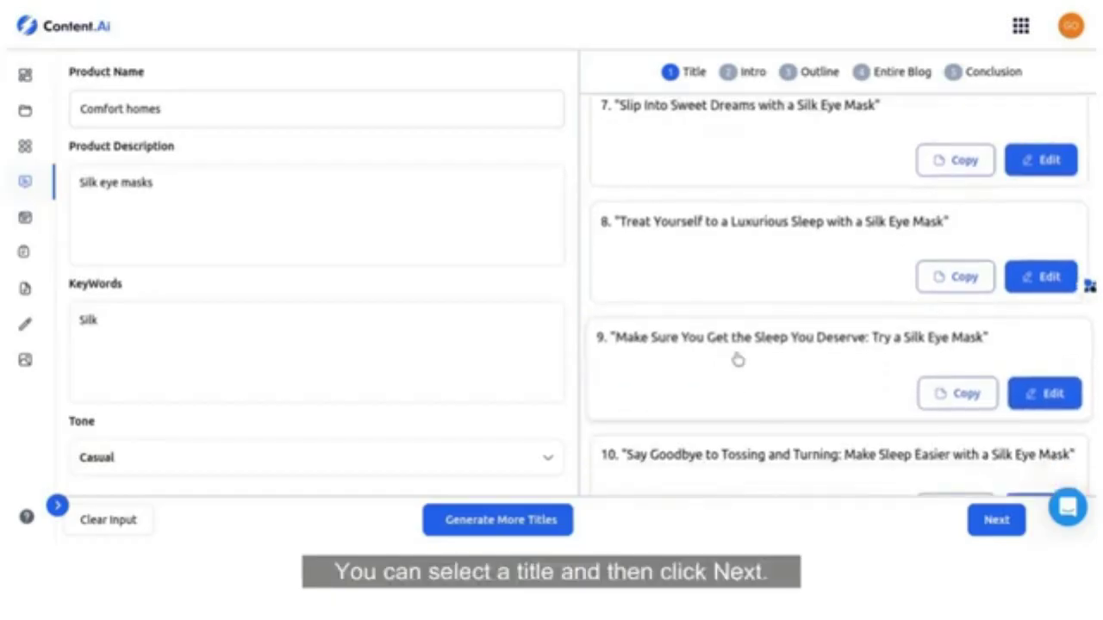
left_click(769, 259)
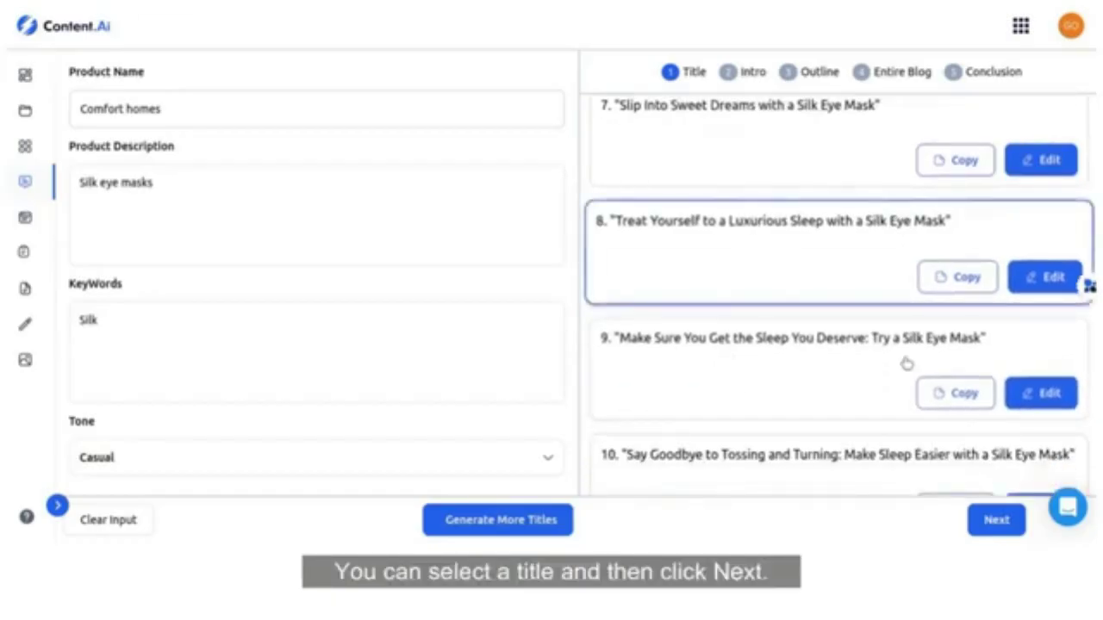
left_click(997, 520)
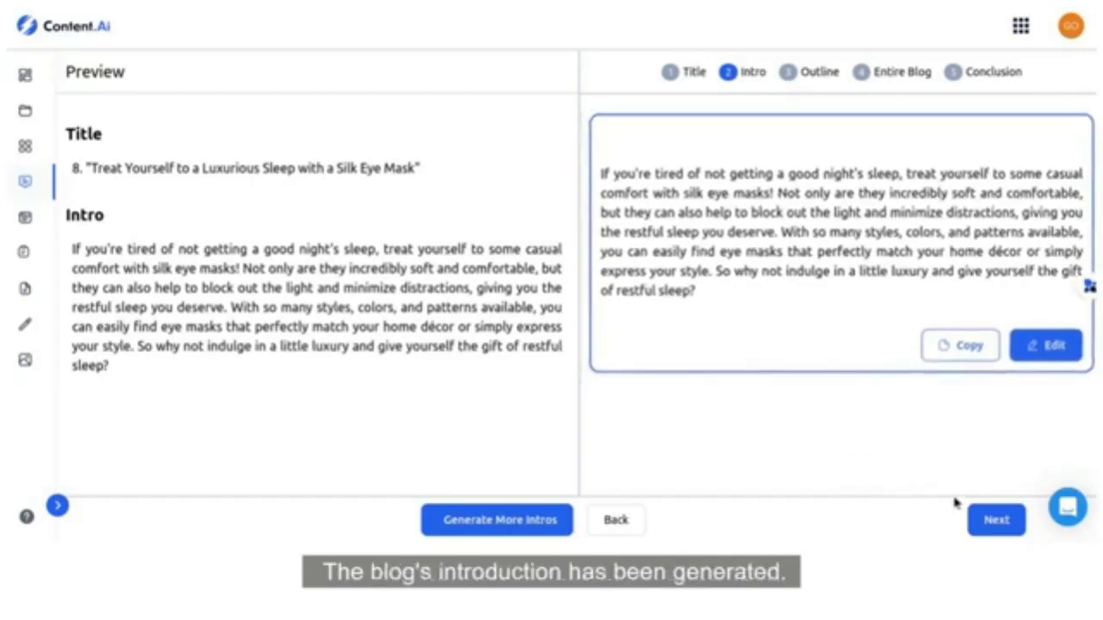
Step: Generate the outline and remove Versatility in Use, III. Practicality and Keep Out the Light
left_click(974, 519)
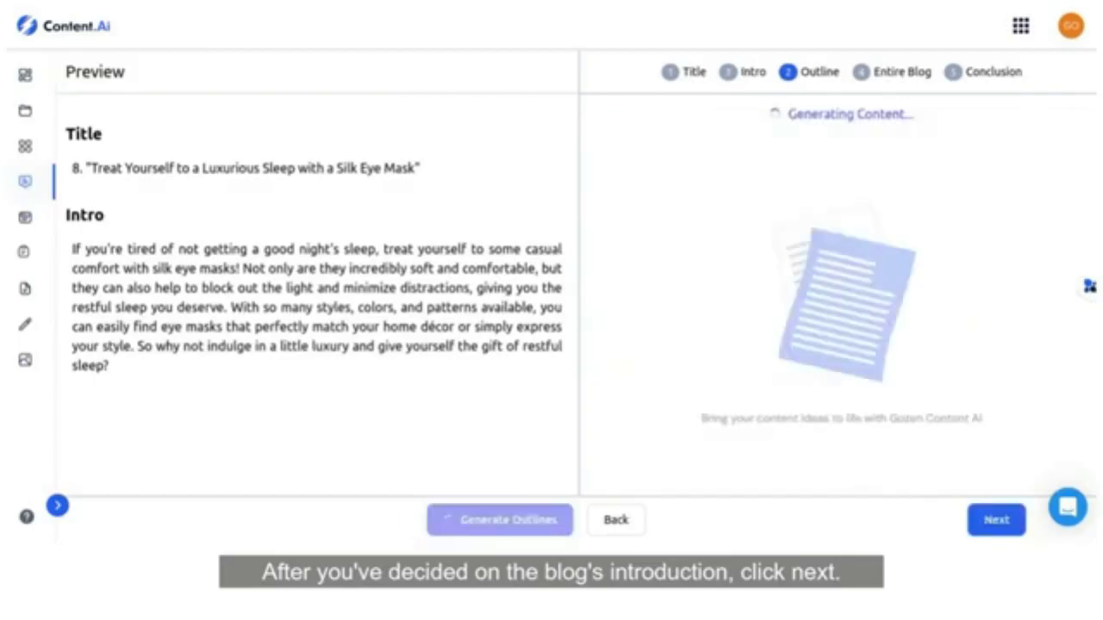
scroll(344, 345, "down", 5)
left_click(606, 316)
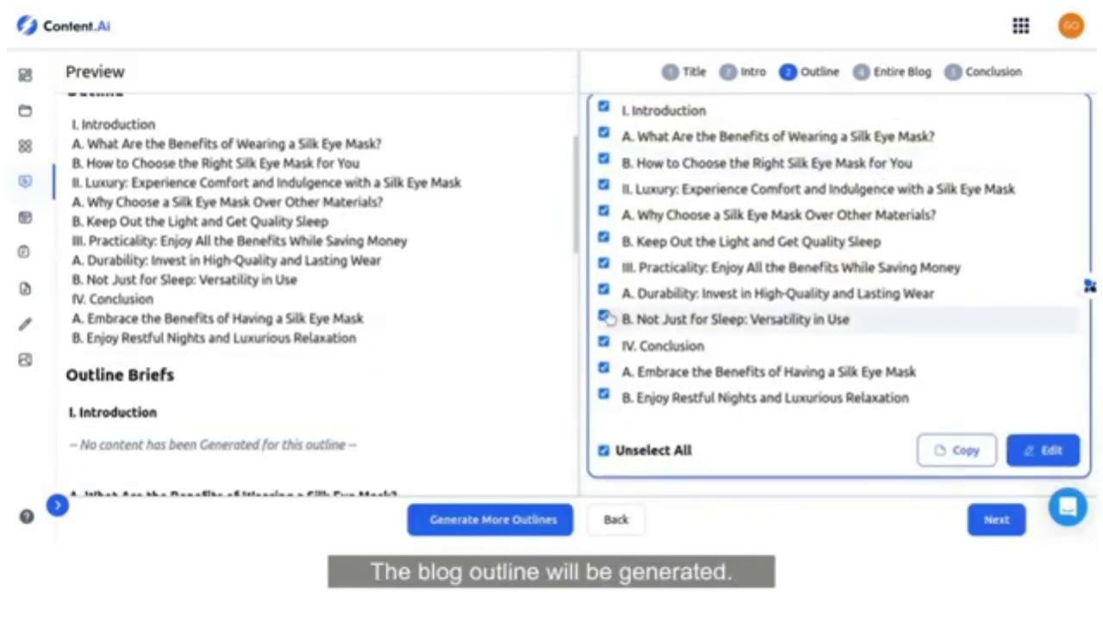
left_click(604, 264)
left_click(604, 241)
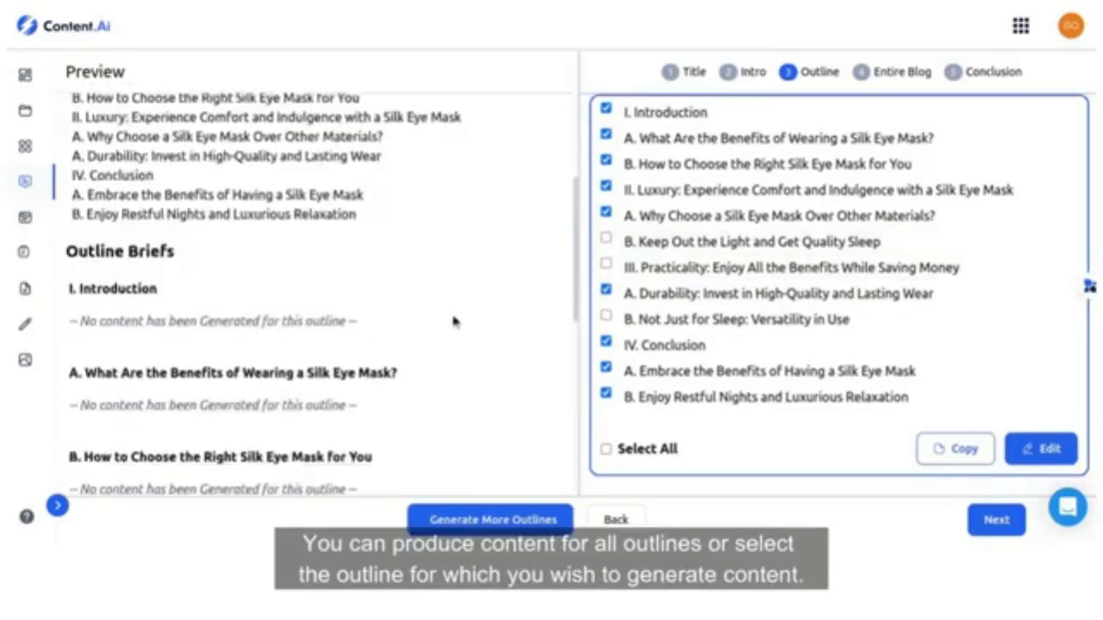
Step: Generate the section briefs and conclusion, and open the full blog in the editor
left_click(995, 519)
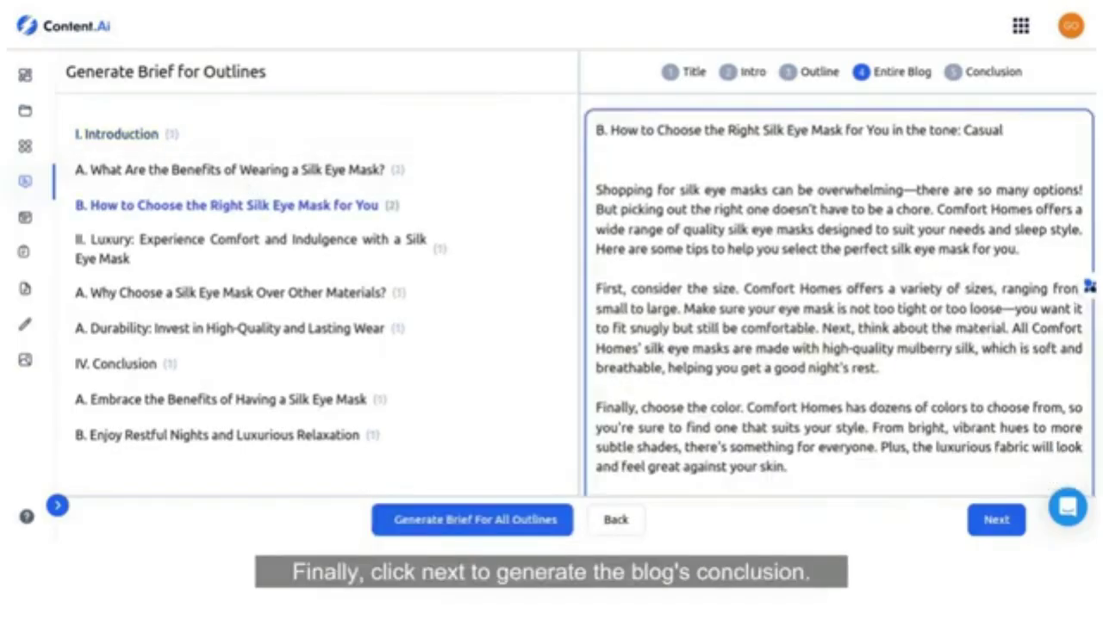
scroll(836, 301, "down", 10)
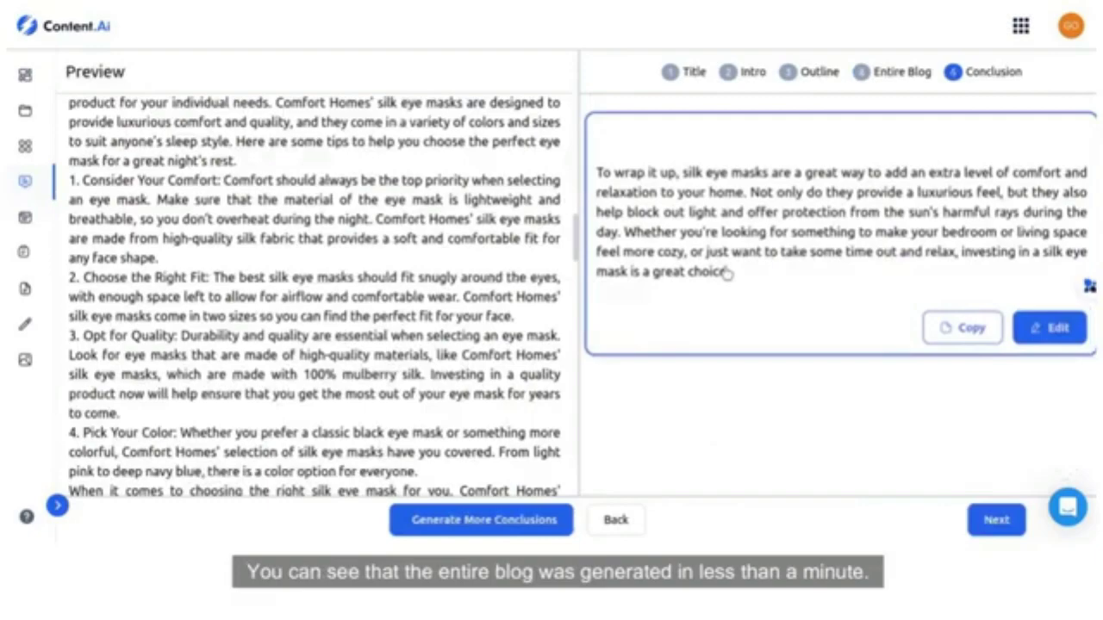
left_click(993, 519)
scroll(987, 396, "down", 3)
scroll(986, 396, "down", 15)
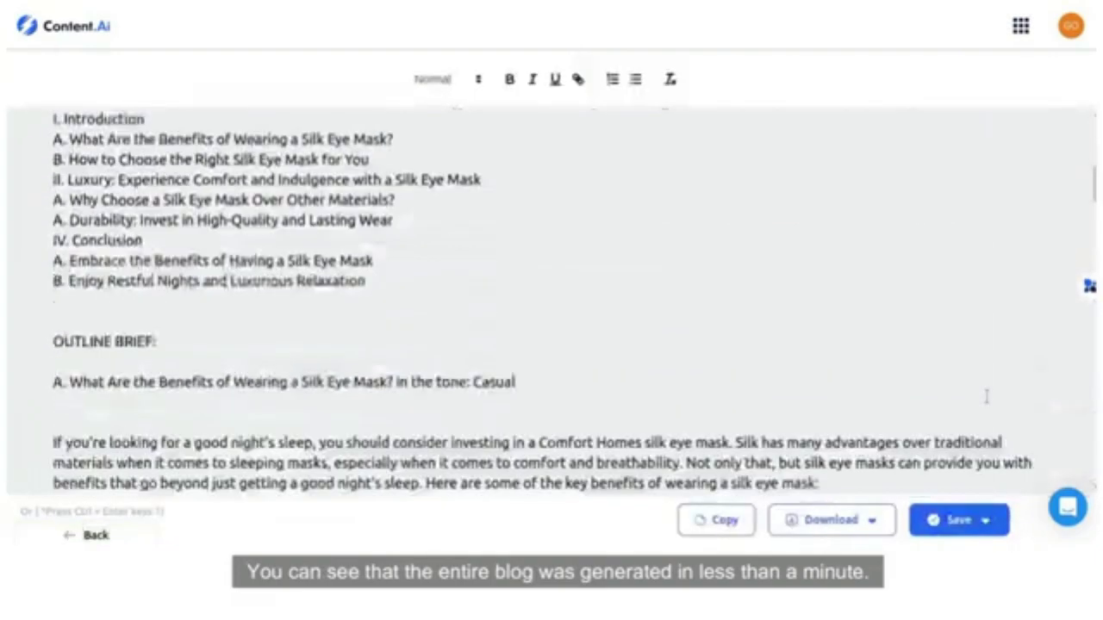
scroll(986, 396, "down", 5)
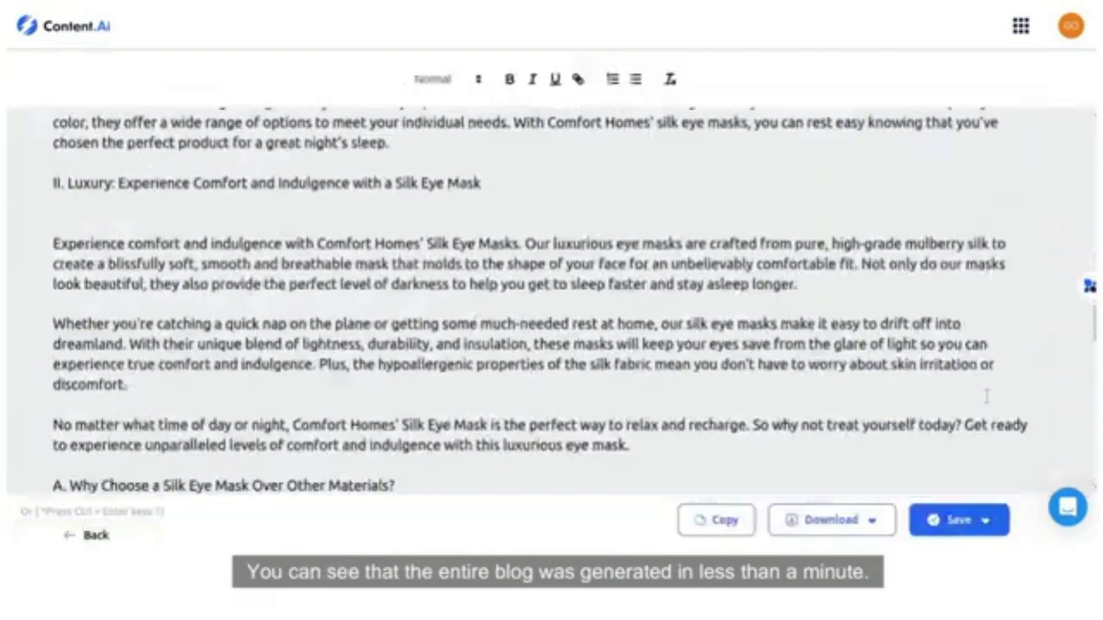
scroll(986, 405, "up", 15)
scroll(986, 418, "up", 3)
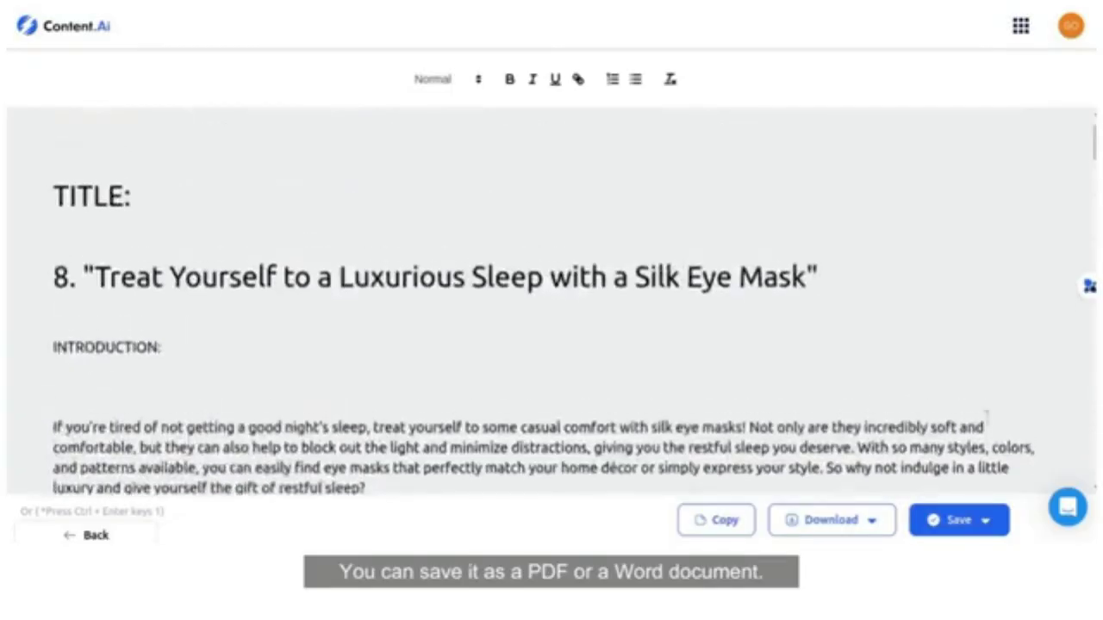
left_click(868, 521)
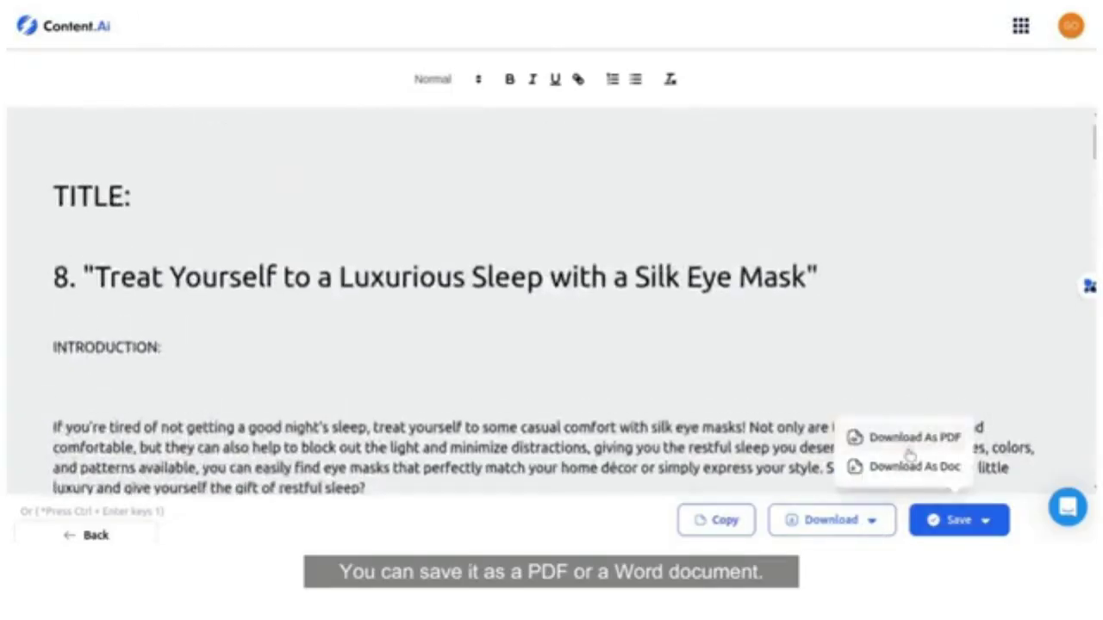
left_click(986, 522)
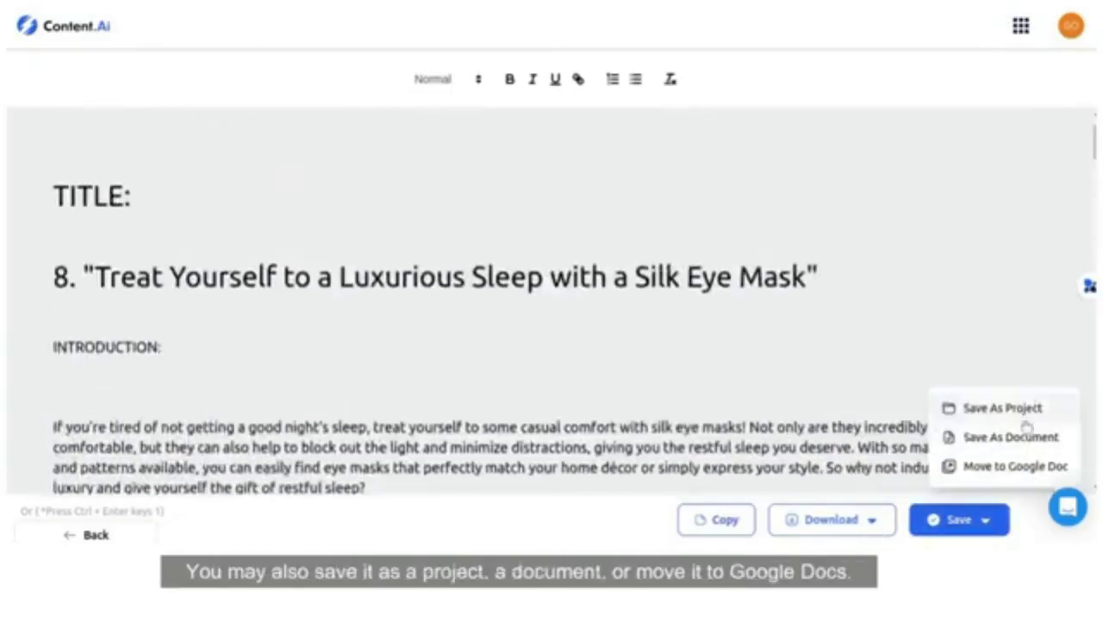
left_click(1030, 336)
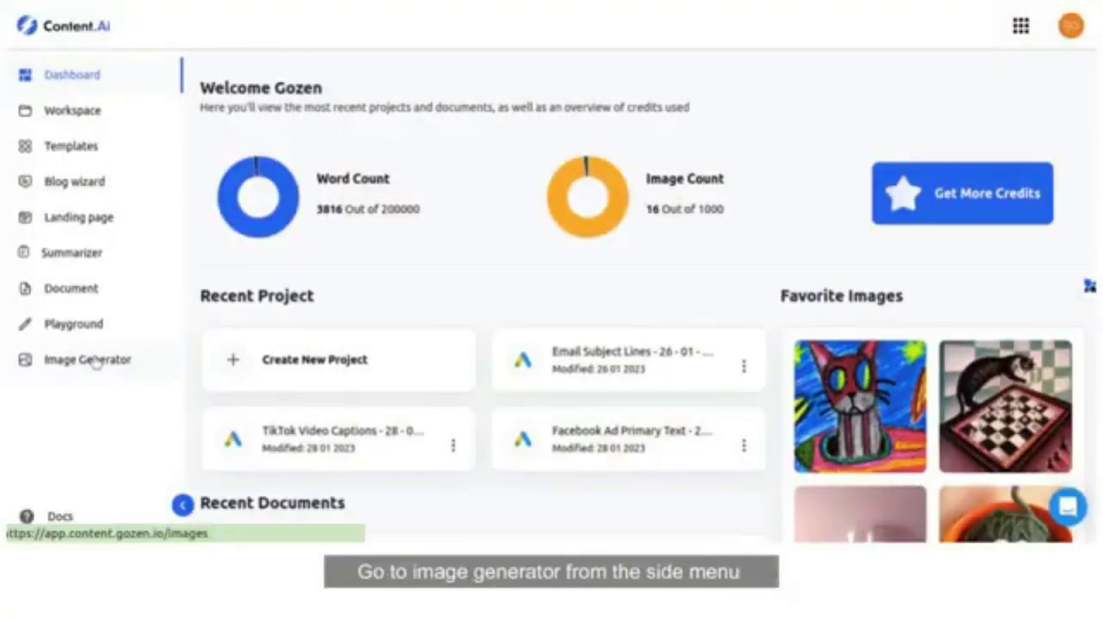
Step: In the Image Generator, set medium Canvas, artist style None, art style Cartoon, keyword High Resolution
left_click(93, 360)
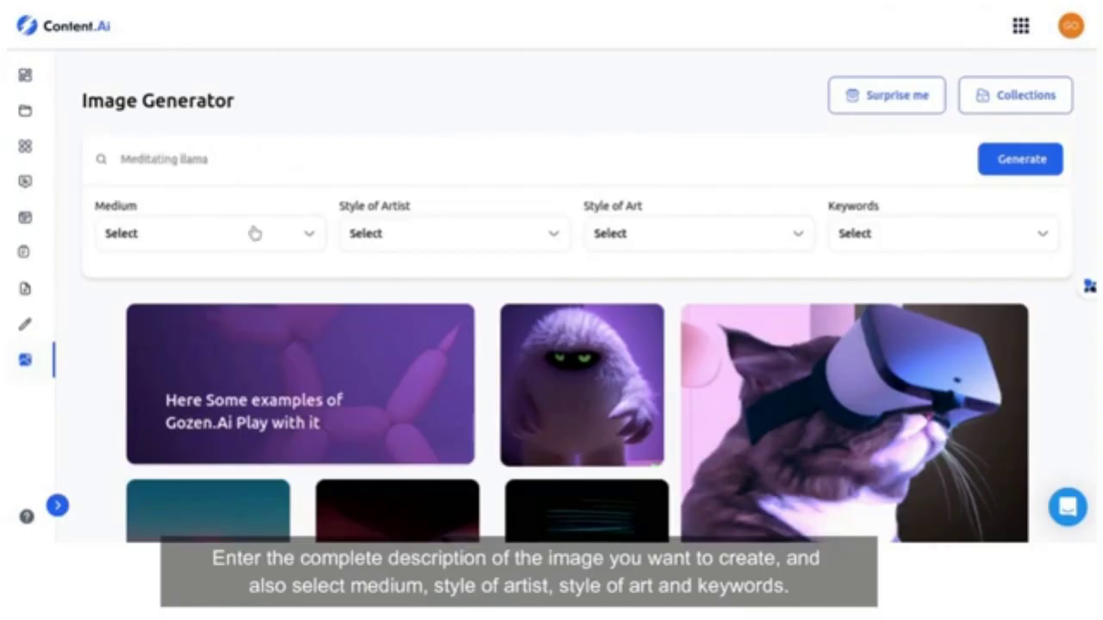
left_click(253, 234)
scroll(162, 321, "down", 1)
left_click(162, 320)
left_click(425, 236)
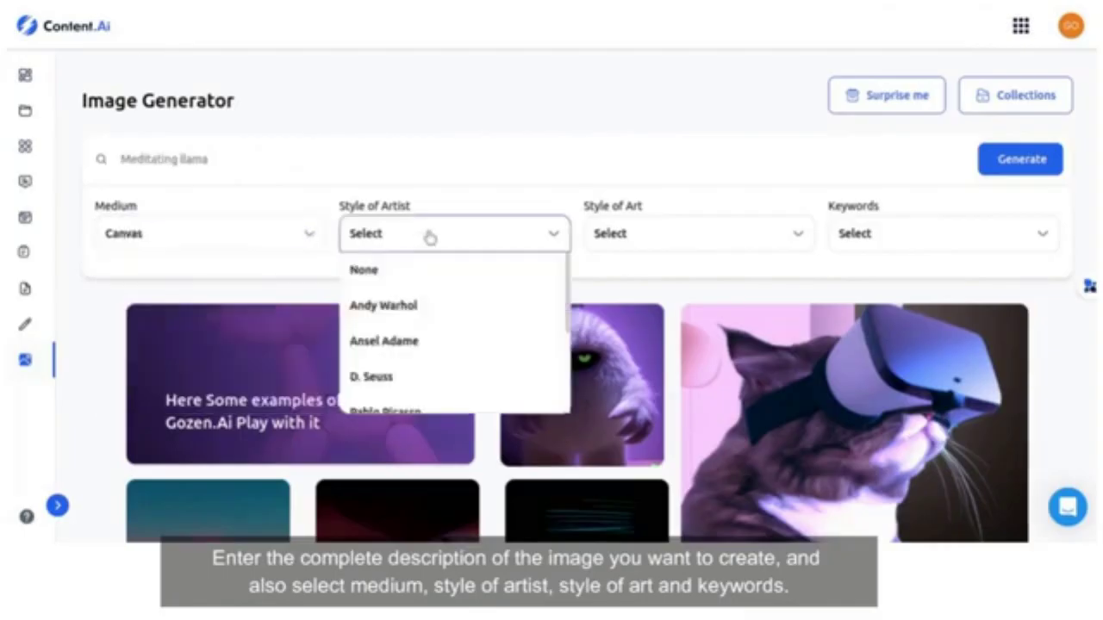
left_click(418, 264)
left_click(724, 238)
scroll(704, 341, "down", 1)
scroll(703, 340, "down", 1)
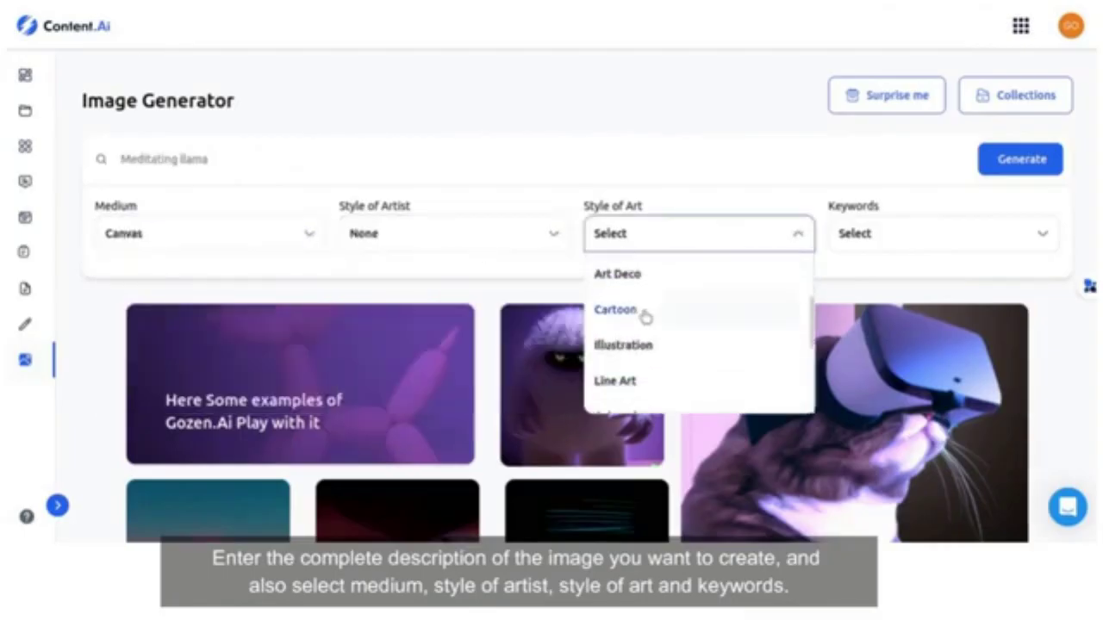
left_click(642, 312)
left_click(916, 236)
scroll(908, 355, "down", 1)
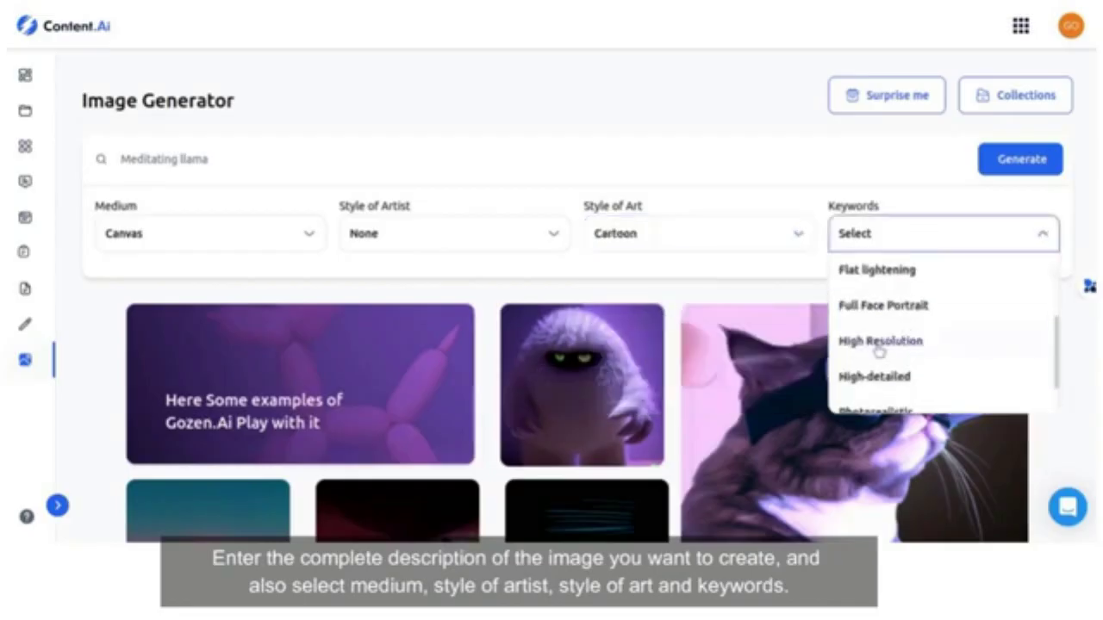
left_click(878, 348)
Step: Generate the meditating llama images and add the blue-robed llama image to favourites
left_click(1027, 162)
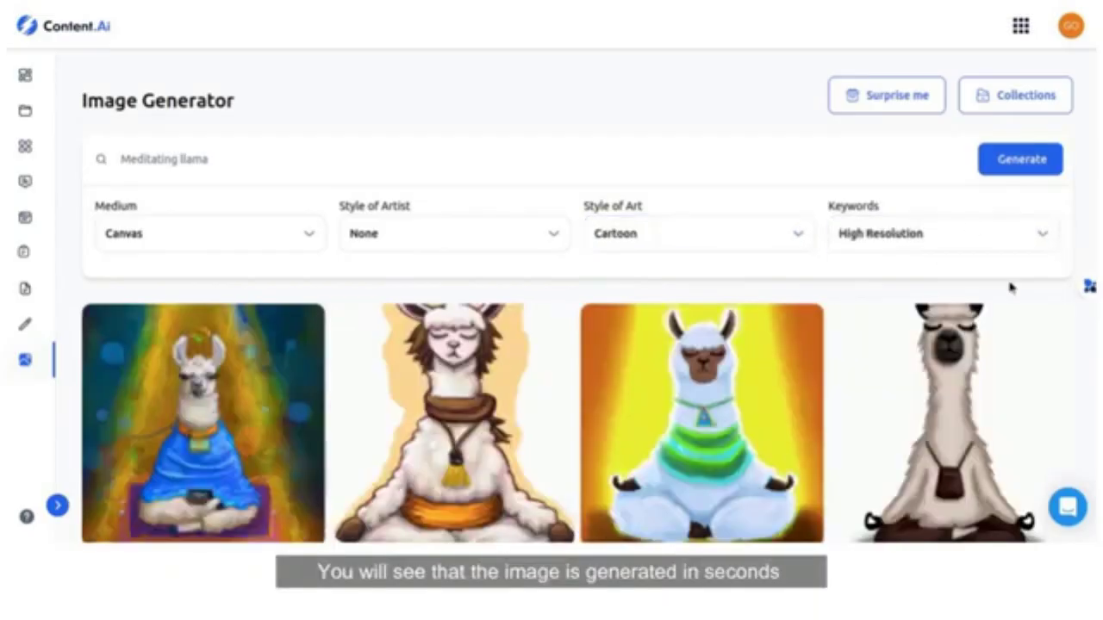
mouse_move(1021, 336)
scroll(1016, 334, "down", 1)
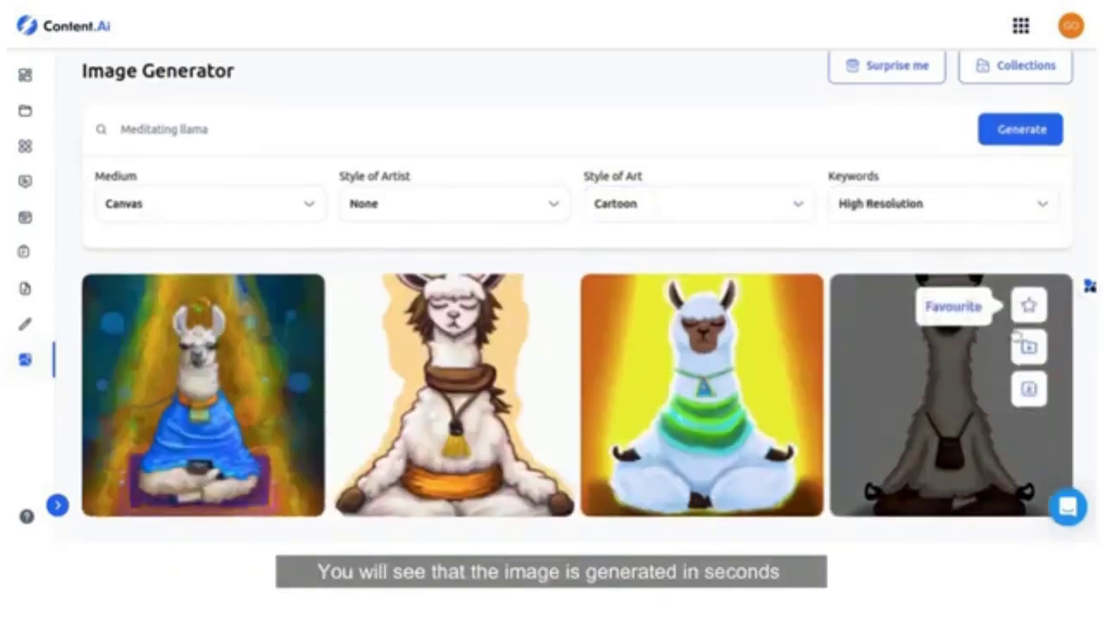
left_click(715, 433)
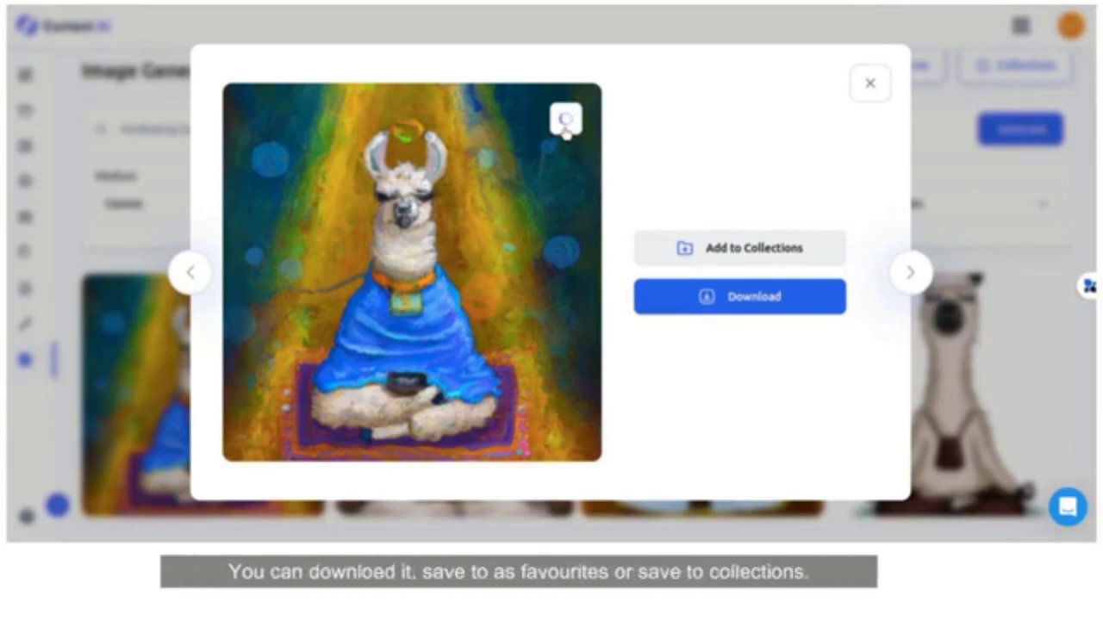
left_click(565, 122)
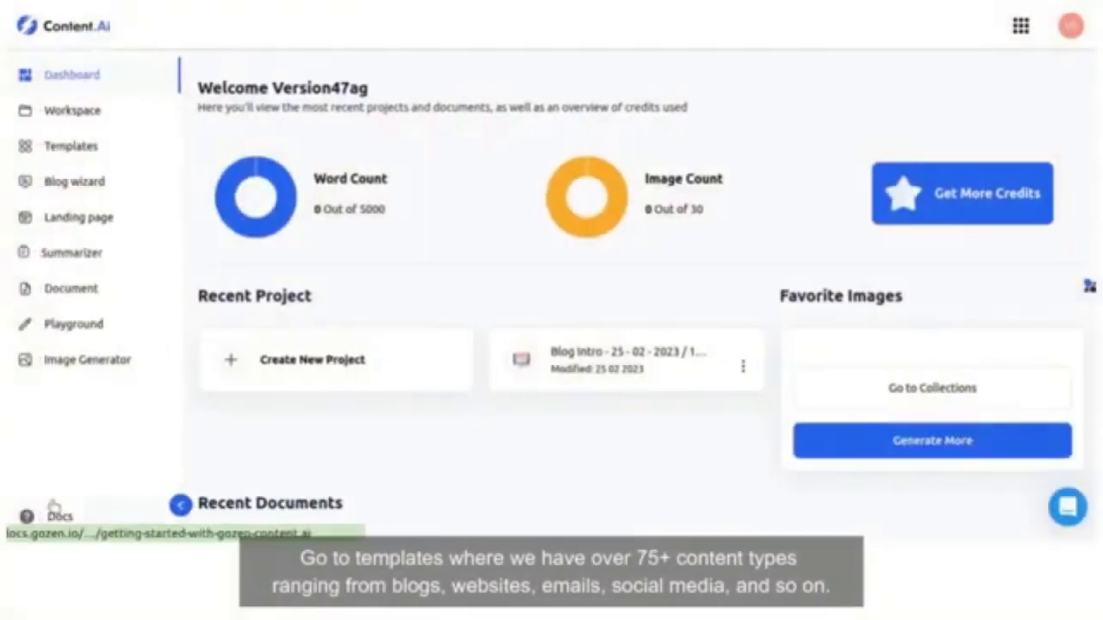
Step: Browse the template categories and start a Personal LinkedIn Post from Marketing templates
left_click(52, 146)
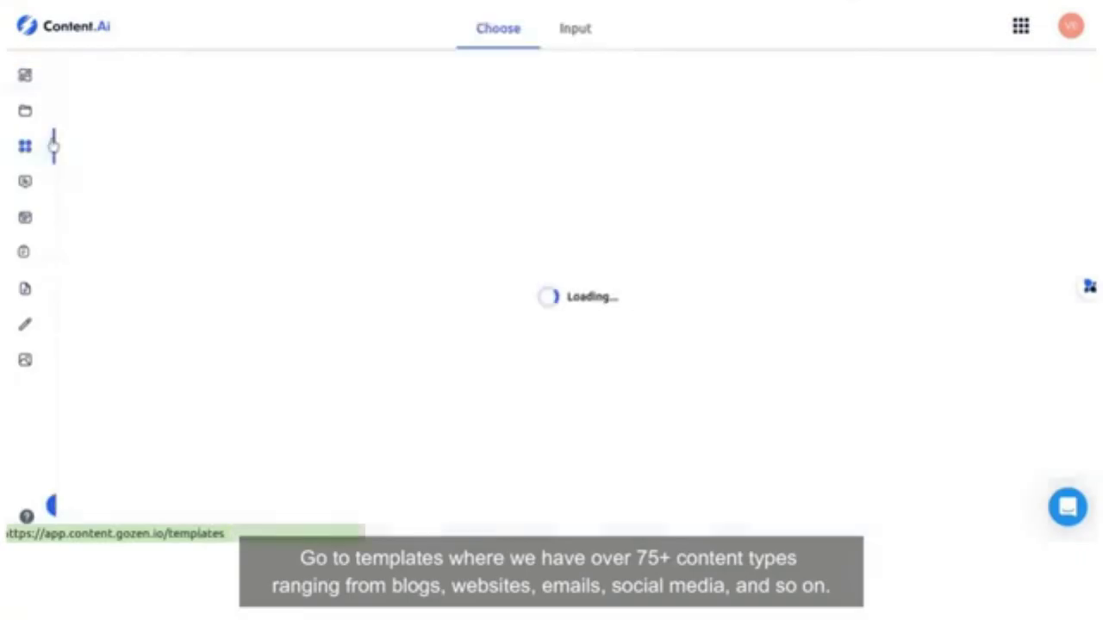
left_click(335, 145)
left_click(494, 131)
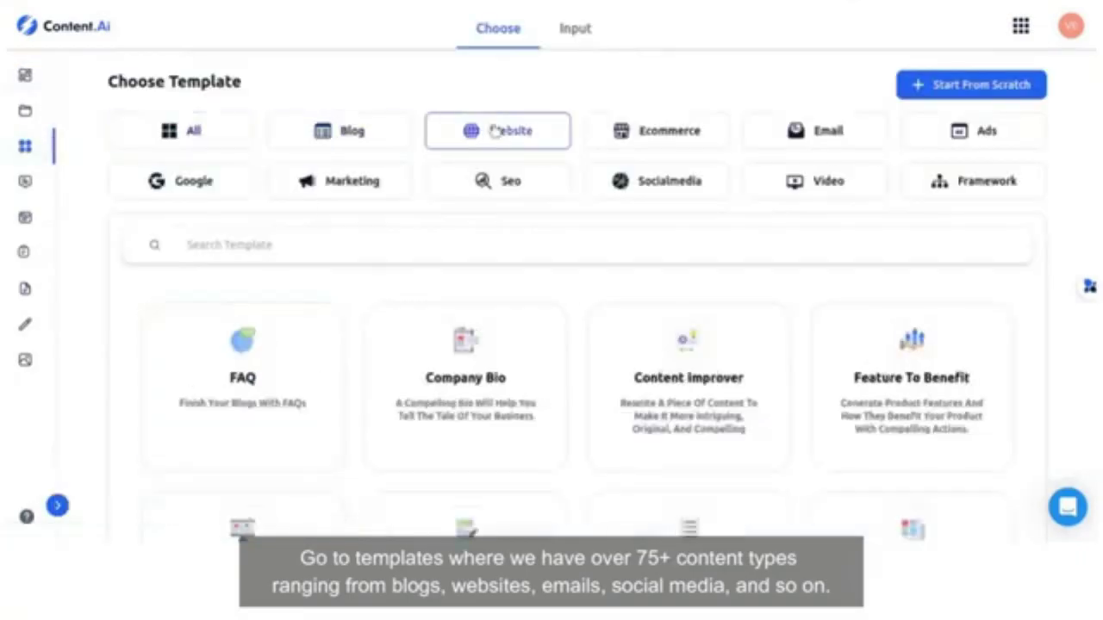
left_click(646, 137)
left_click(807, 134)
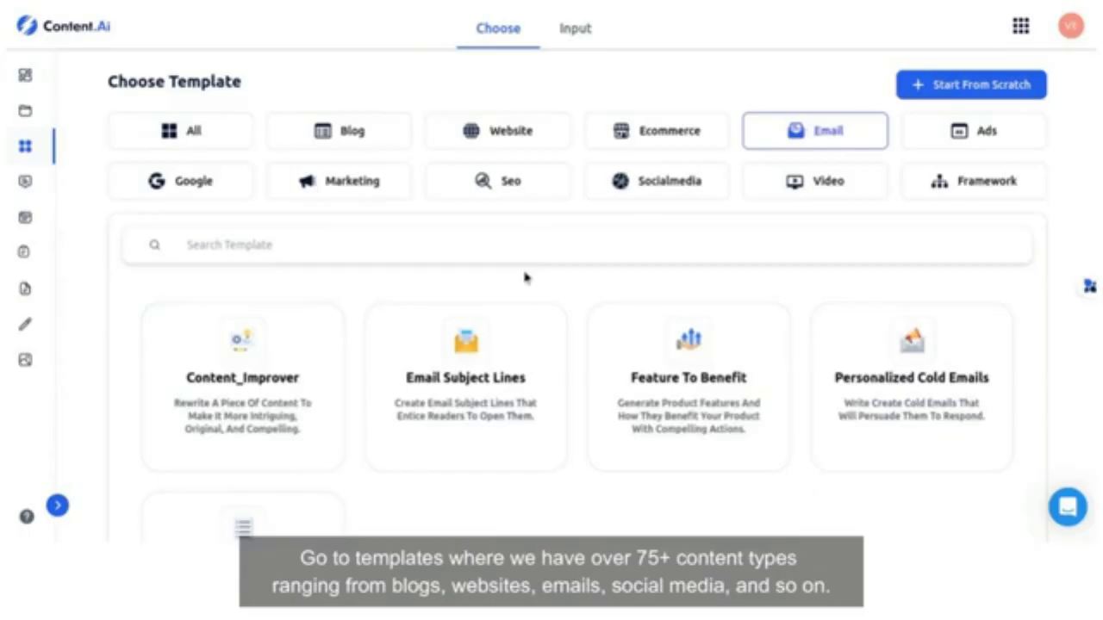
scroll(525, 275, "down", 1)
left_click(337, 102)
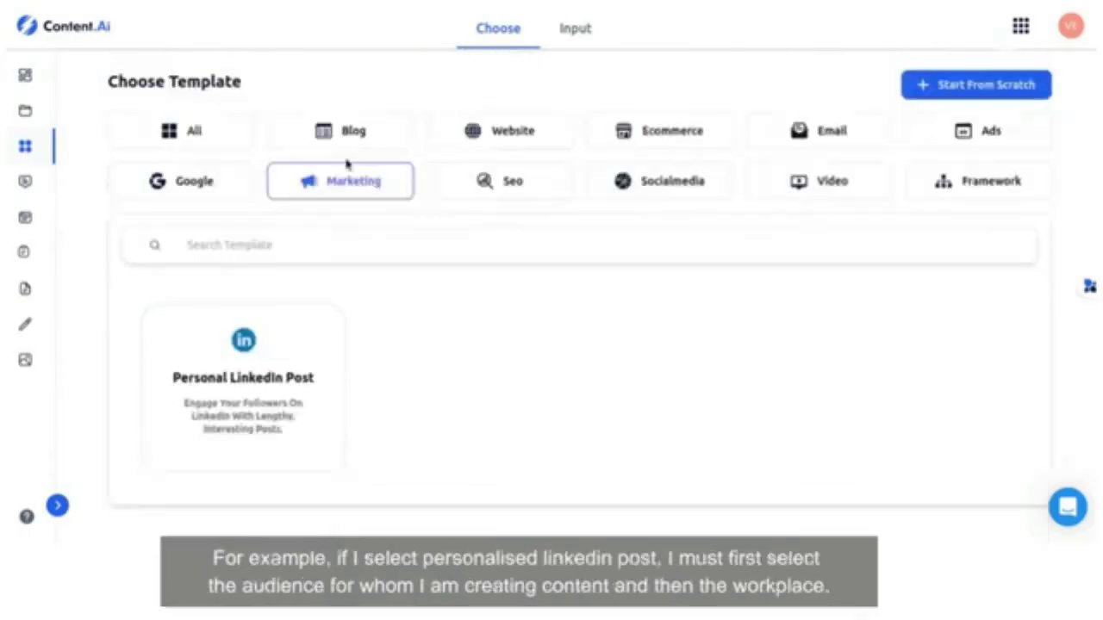
left_click(289, 361)
Step: Target students with an upper age limit of 47 and create the project with the suggested name
left_click(536, 166)
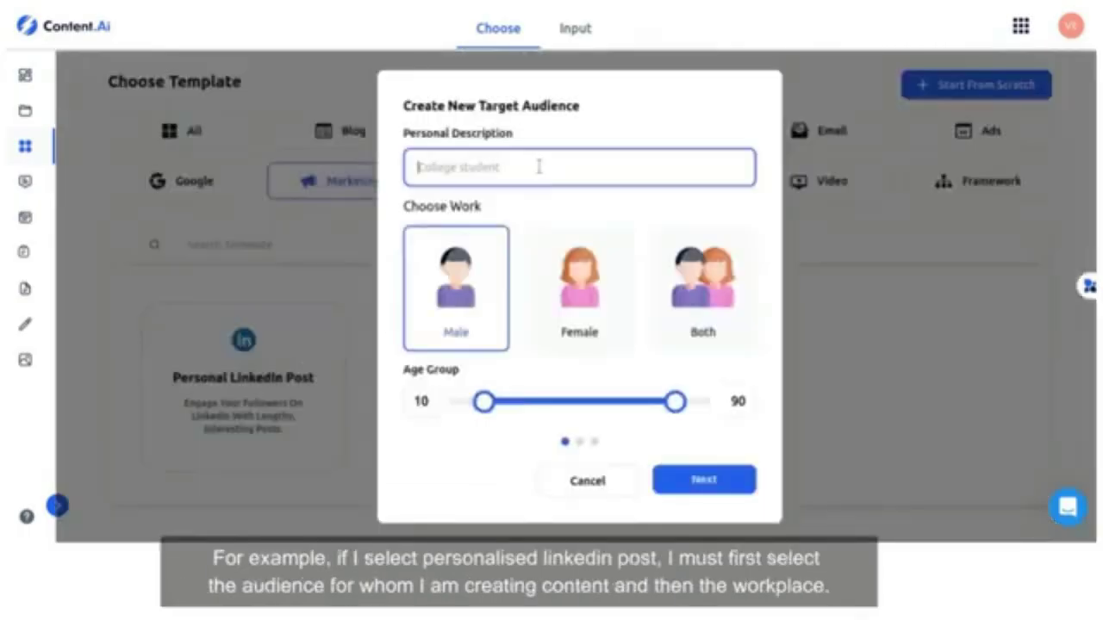
left_click(521, 213)
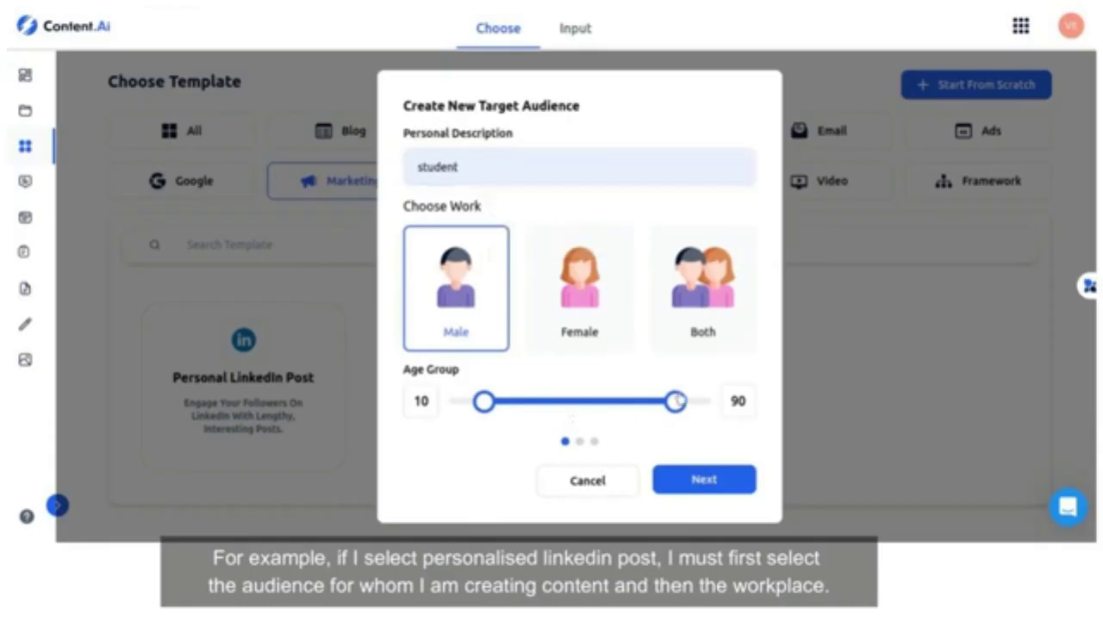
left_click_drag(674, 401, 571, 401)
left_click(704, 480)
left_click(704, 387)
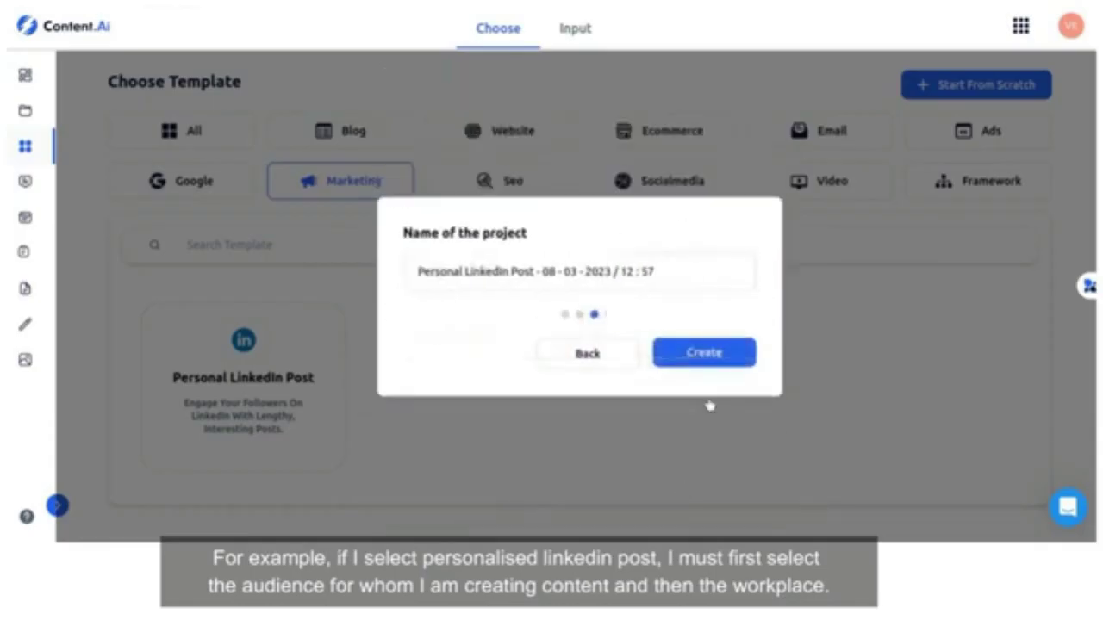
left_click(704, 358)
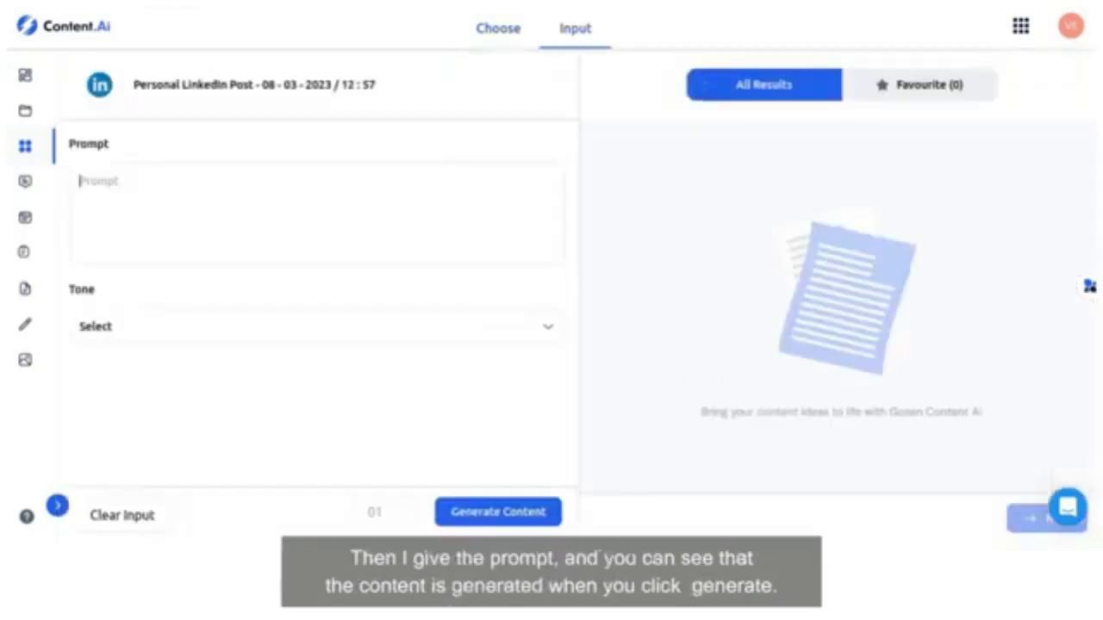
Step: Generate a Casual-tone post from the prompt 'ways to grow organic marketing'
type("ways to g")
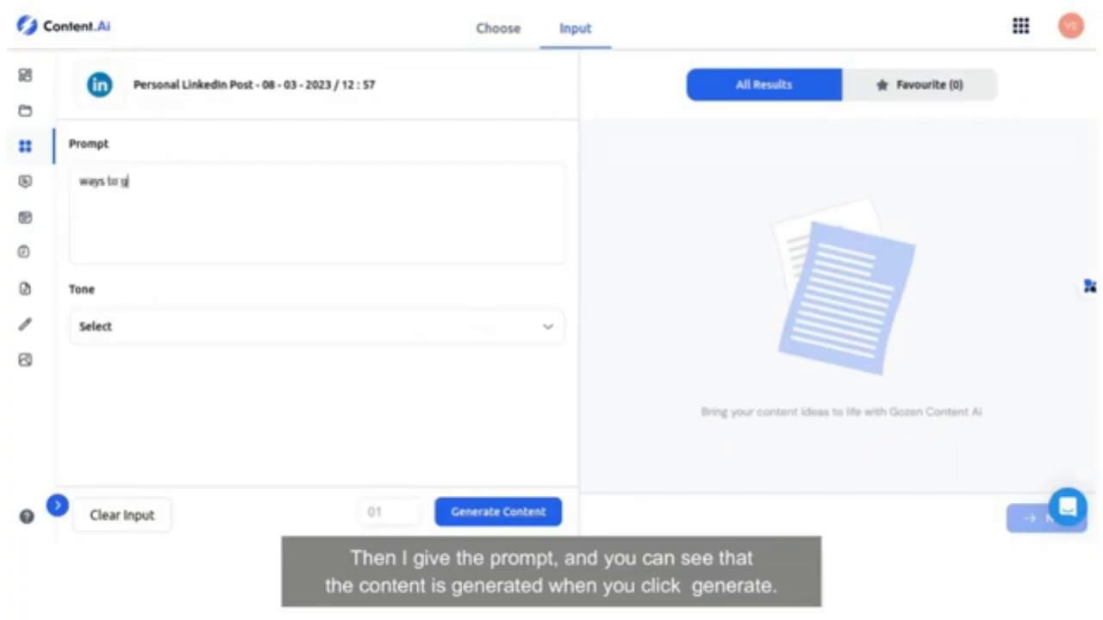
type("row organic marketing")
left_click(259, 326)
left_click(112, 399)
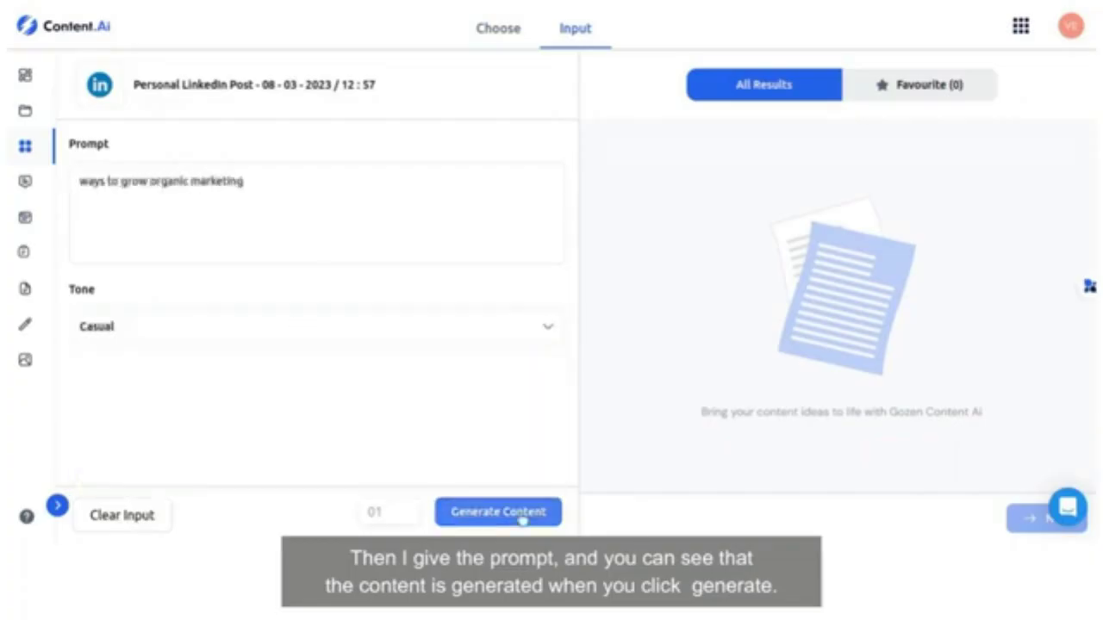
left_click(522, 517)
scroll(794, 336, "down", 1)
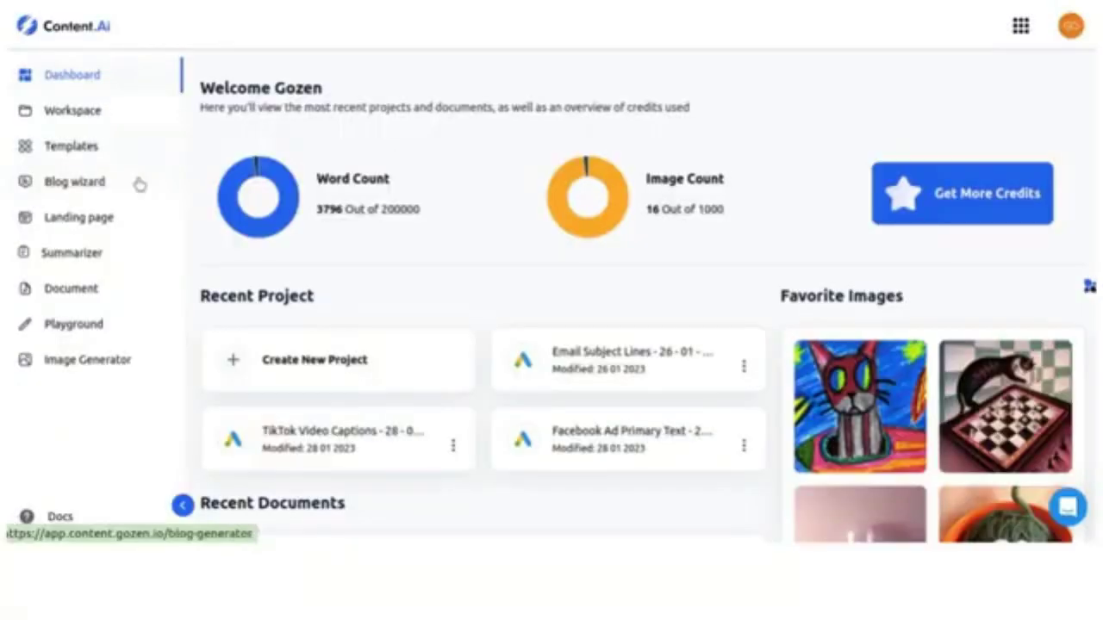
Step: In the Landing page tool, enter company name Thrivedoc and description 'Create documentation easil'
left_click(78, 218)
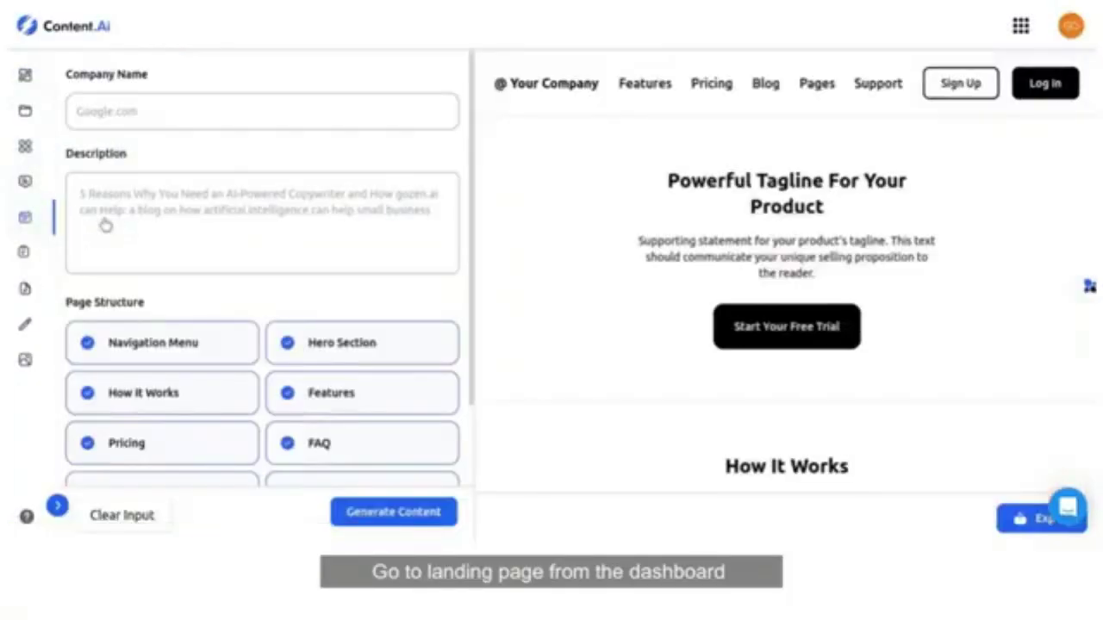
left_click(174, 119)
type("Thrivedoc")
key("Tab")
type("Create documentation easil")
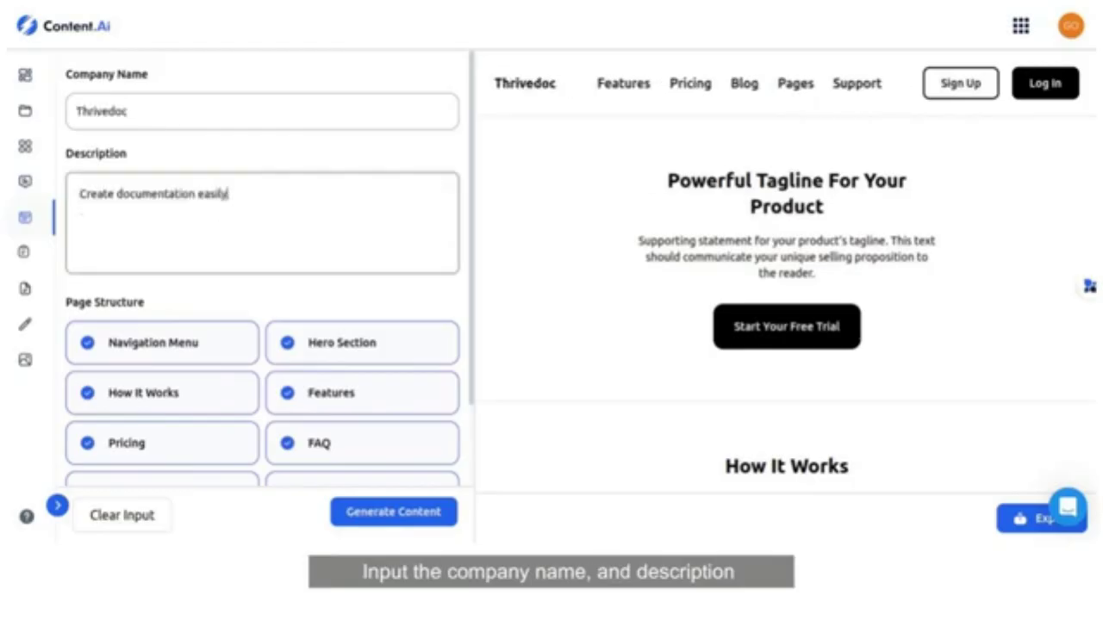
Step: Drop How It Works, Features and navigation menu, keeping only the Hero Section, and generate it
scroll(164, 201, "down", 3)
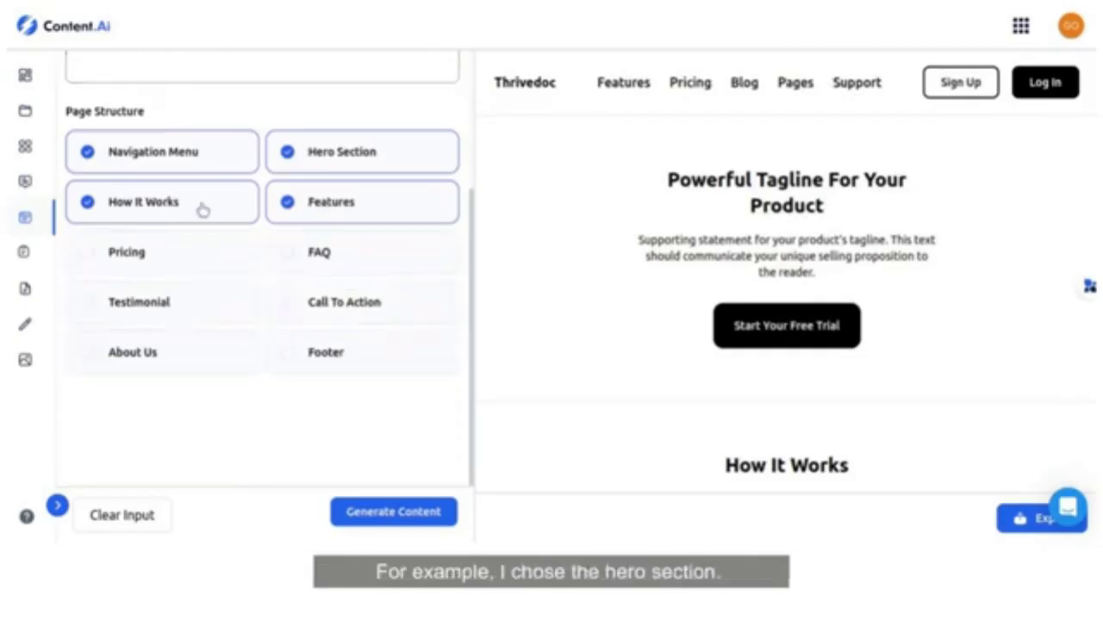
left_click(202, 210)
left_click(345, 207)
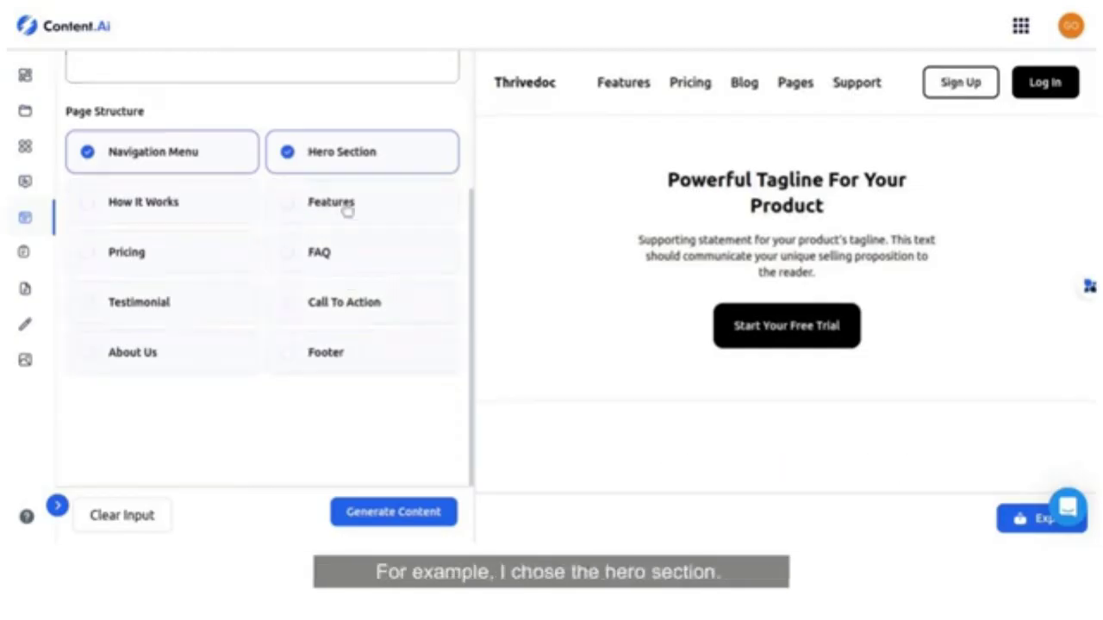
left_click(235, 158)
scroll(328, 244, "up", 4)
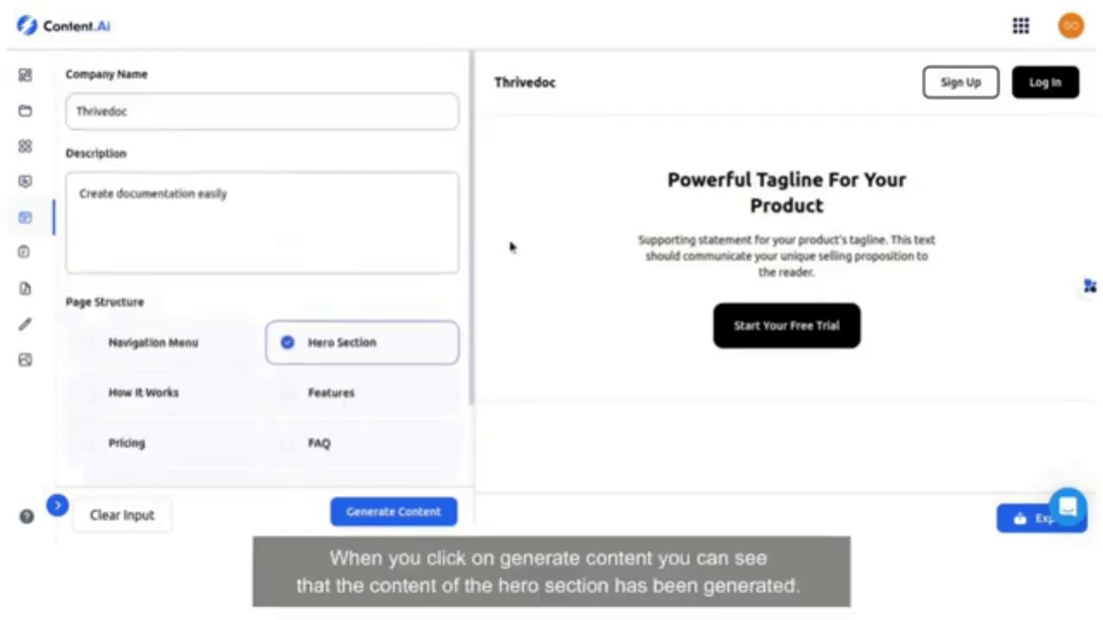
left_click(394, 518)
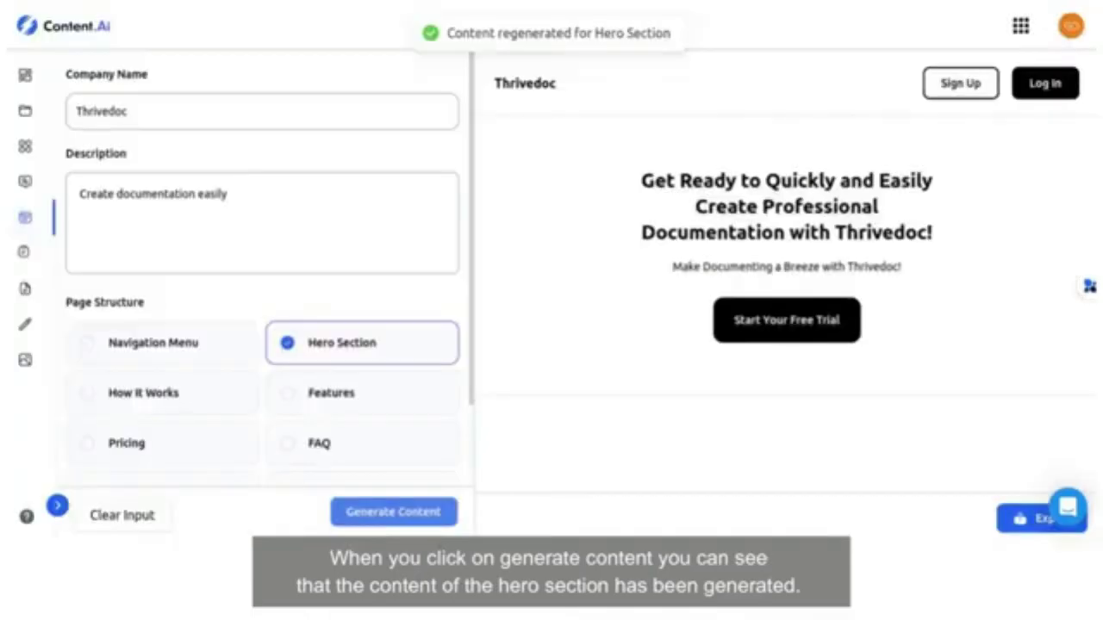
mouse_move(678, 217)
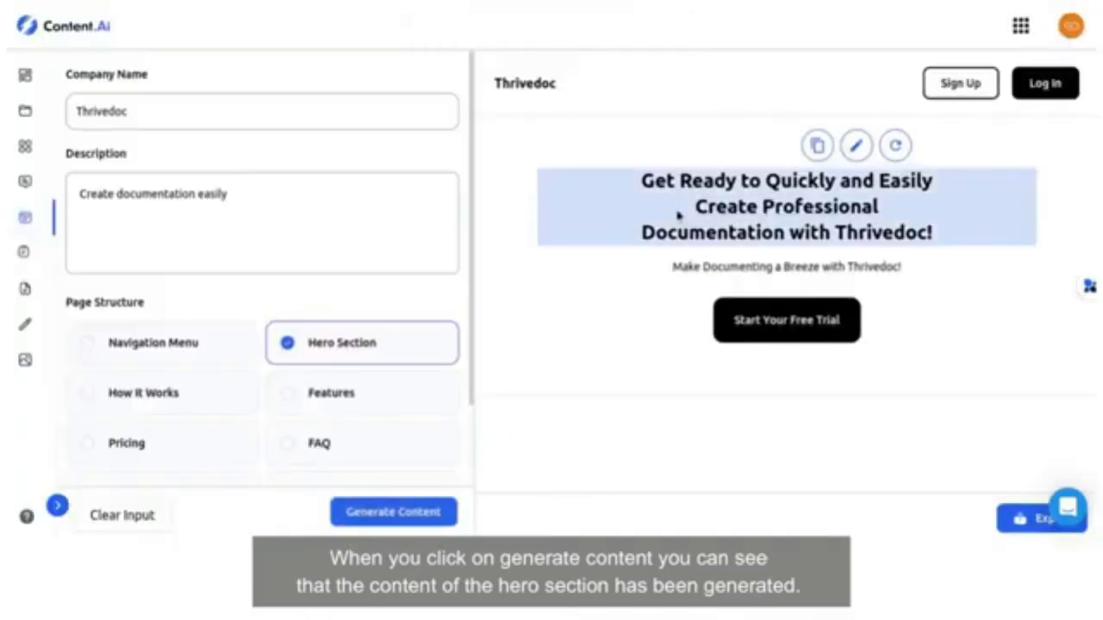
mouse_move(822, 277)
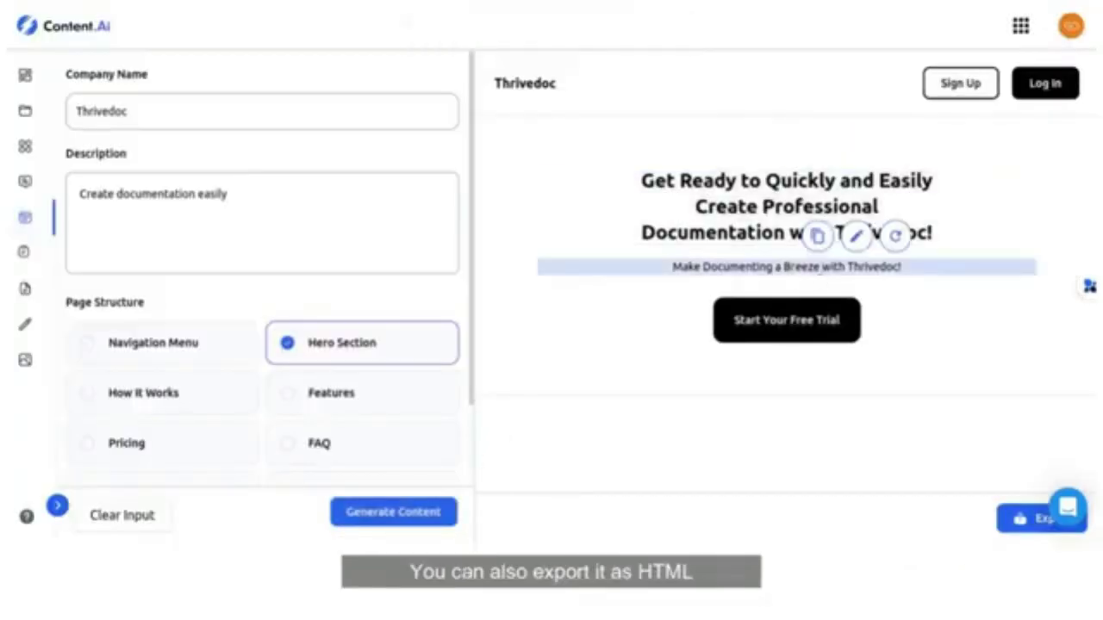
mouse_move(843, 184)
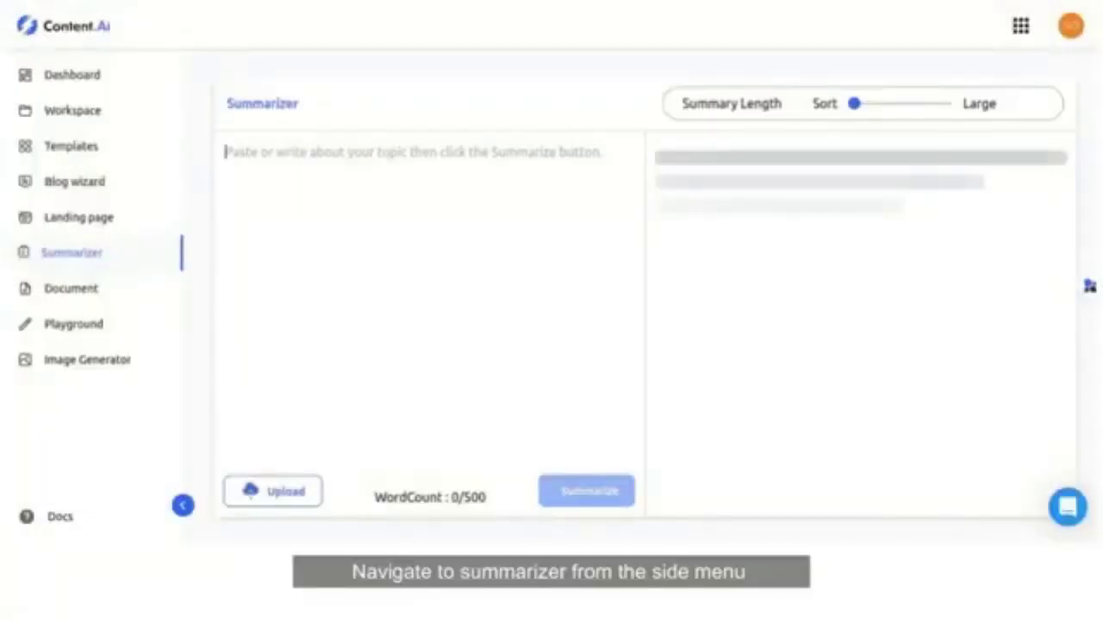
Step: Paste the article about writing short into the Summarizer and summarize it
key("ctrl+v")
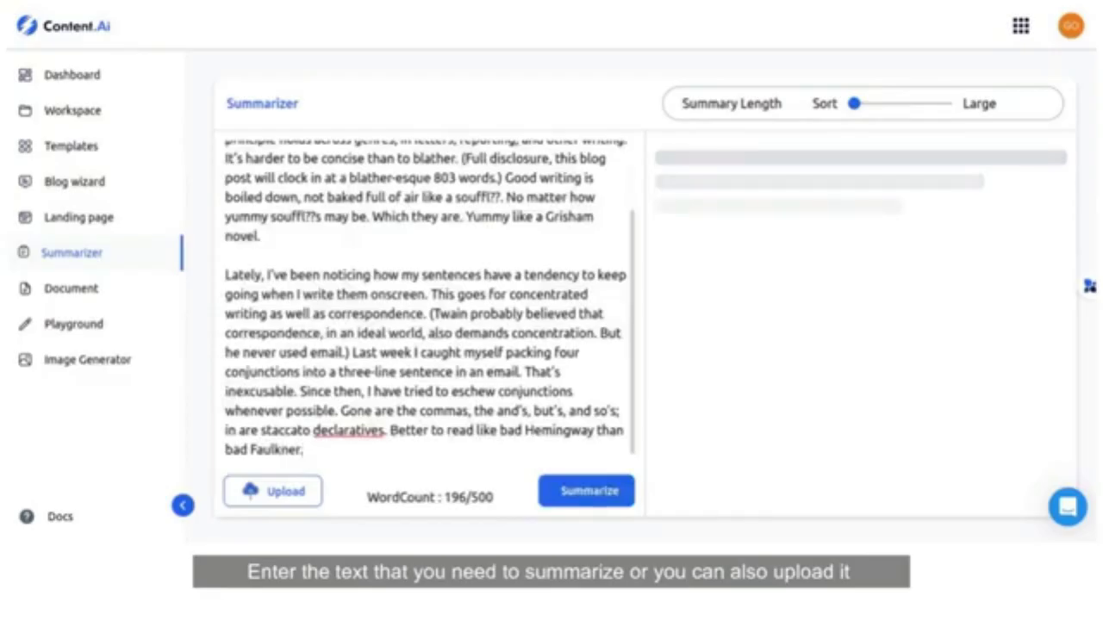
scroll(444, 292, "up", 3)
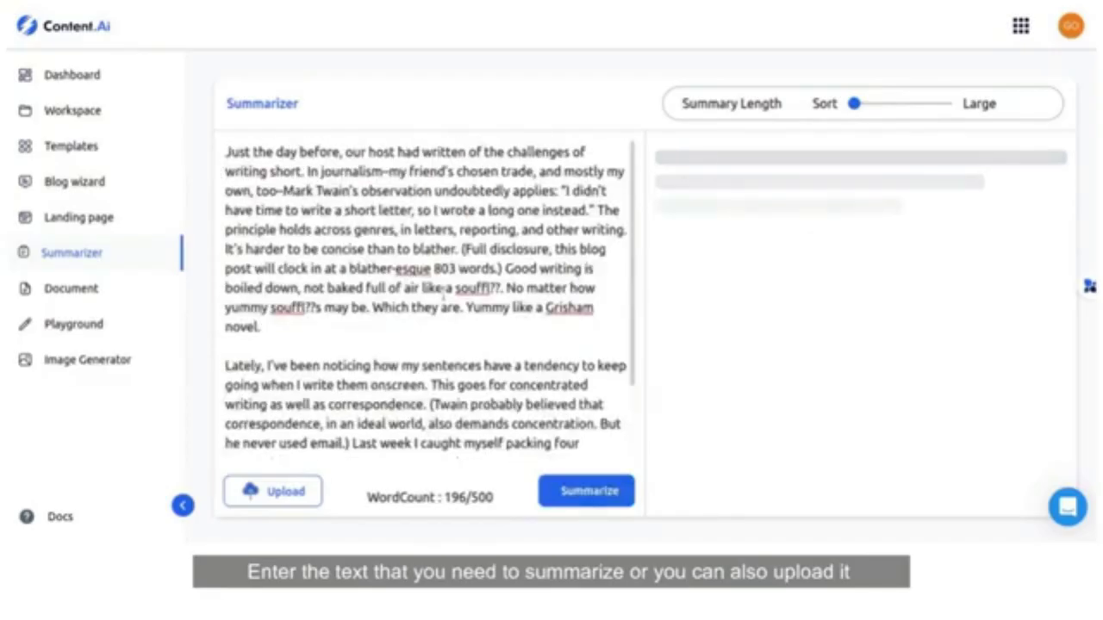
left_click(564, 504)
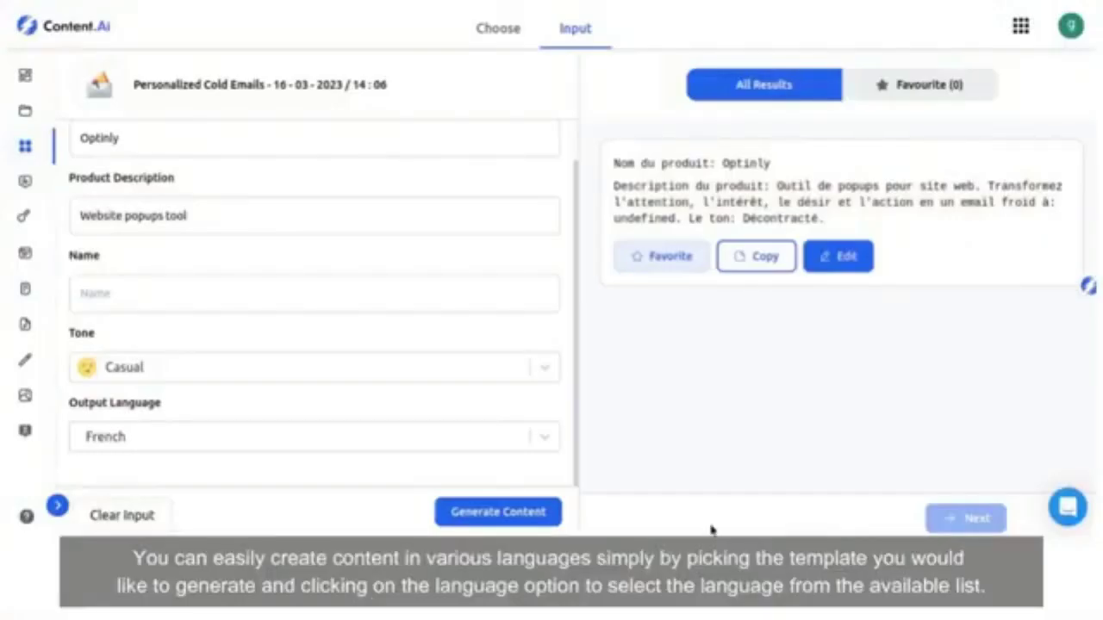
Step: Browse the Output Language list of the Personalized Cold Emails template
left_click(300, 446)
scroll(371, 381, "down", 4)
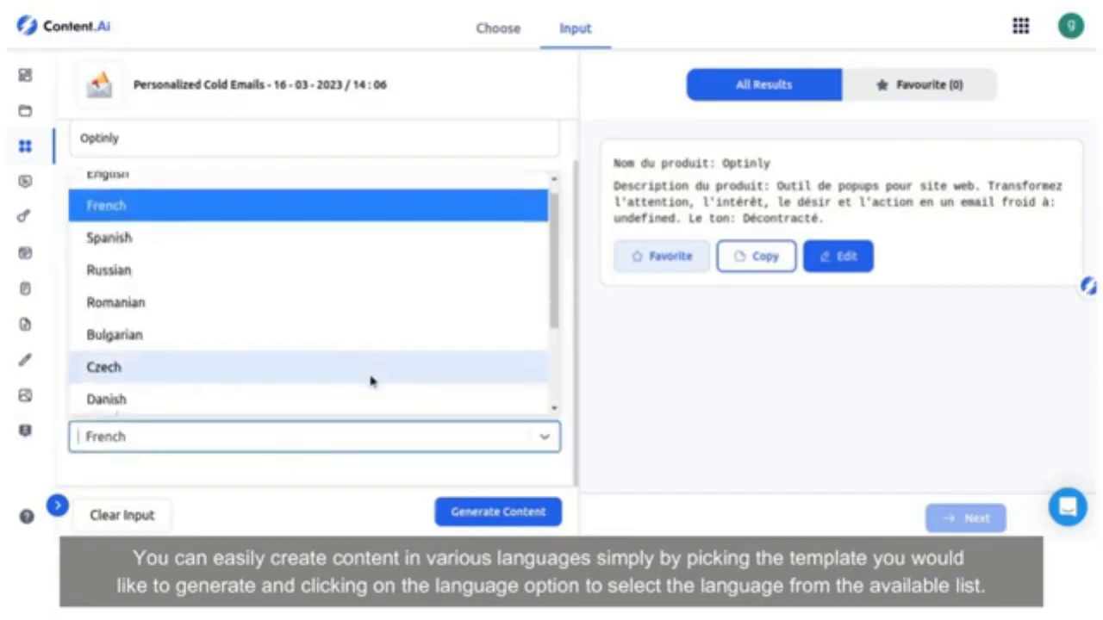
scroll(370, 381, "up", 4)
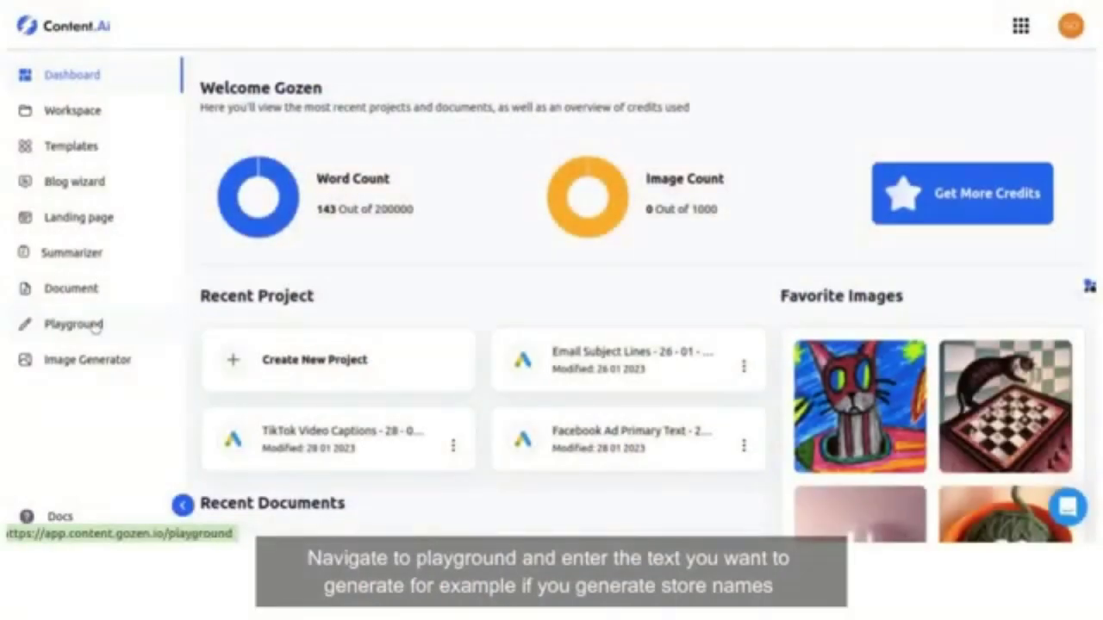
Step: In Playground, generate store names for home improvement and wellness, then choose the Cold Email framework
left_click(97, 327)
left_click(421, 166)
type("Gener")
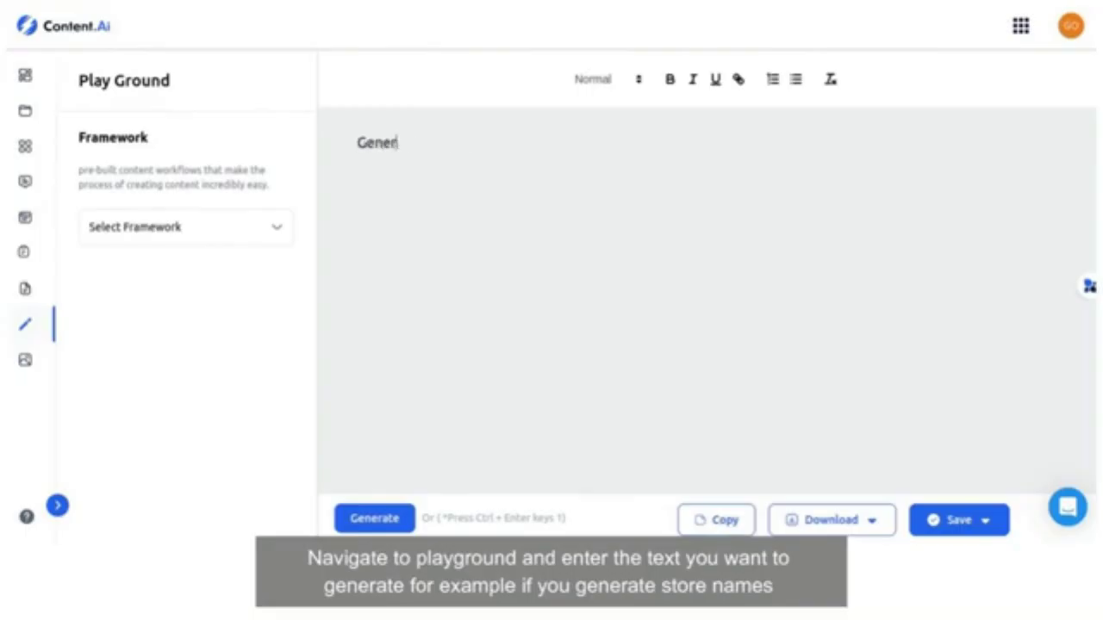
type("ate store names for home improvement and wellness")
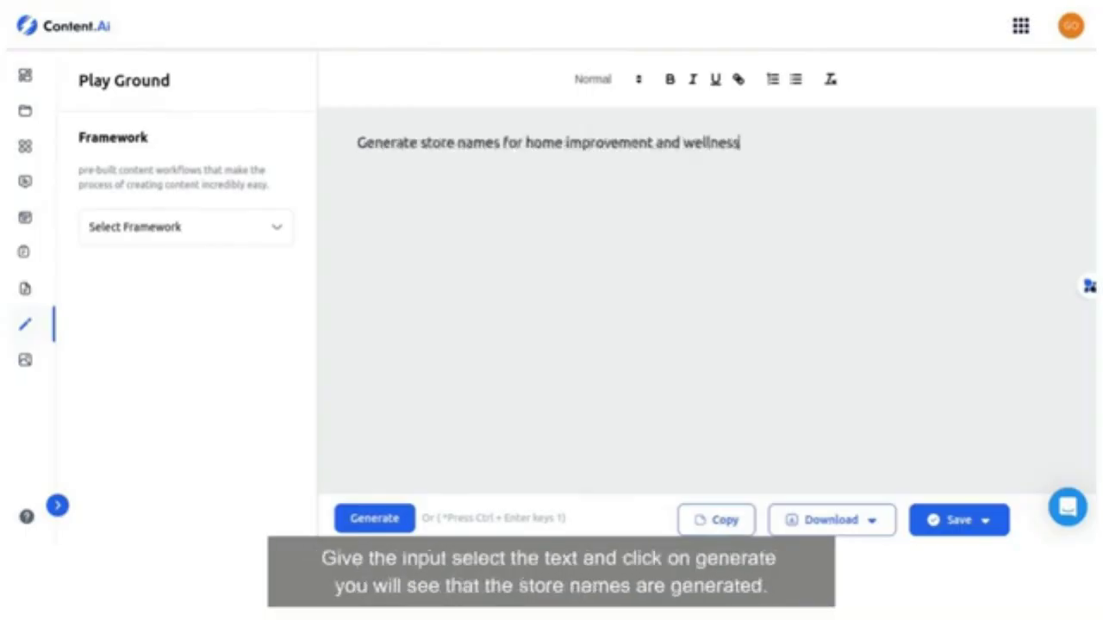
key("ctrl+a")
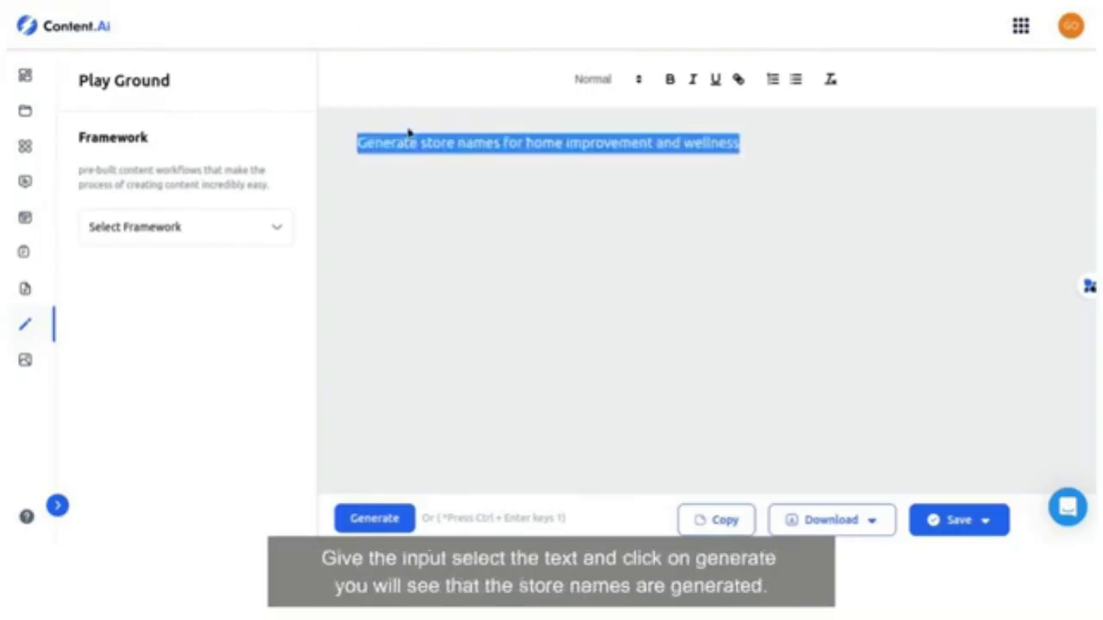
left_click(392, 518)
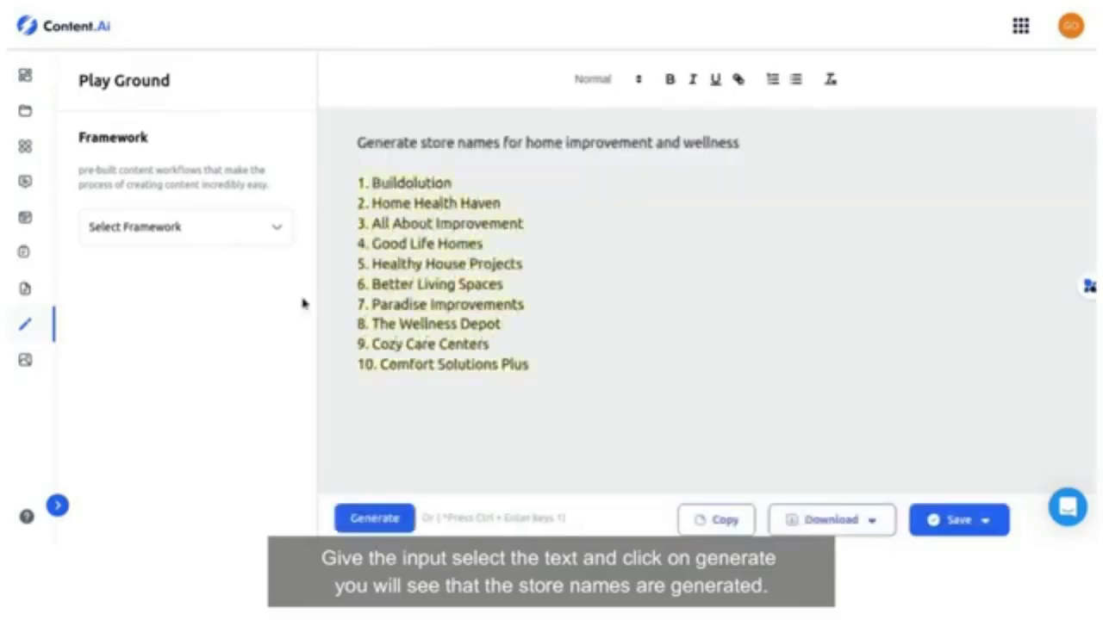
left_click(247, 231)
left_click(157, 317)
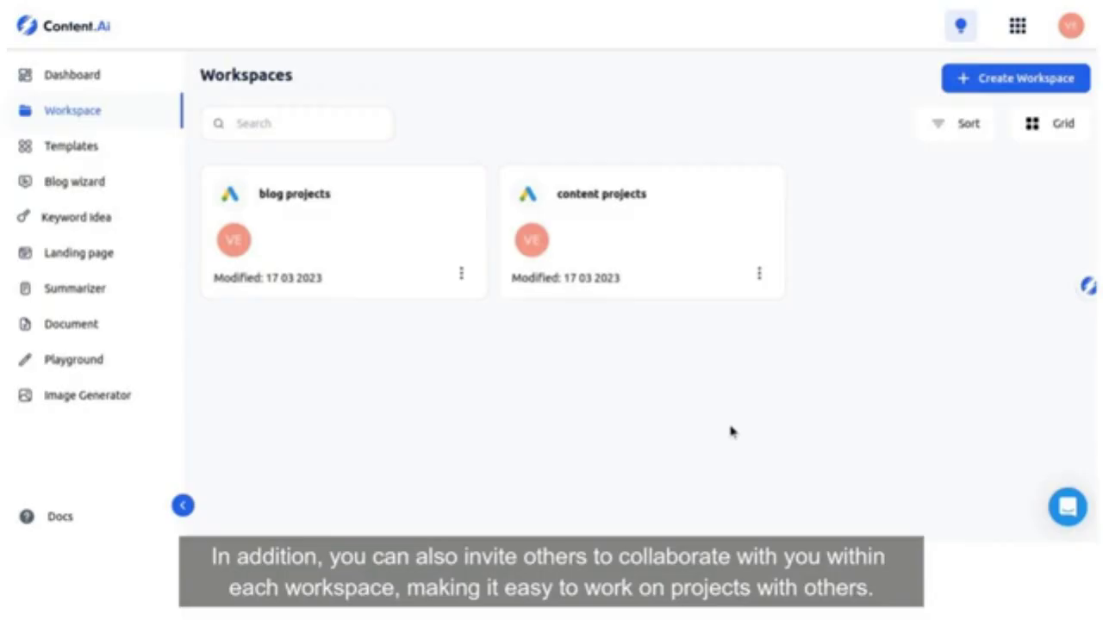
Step: Look through the workspace sort options and switch the view between list and grid
left_click(961, 124)
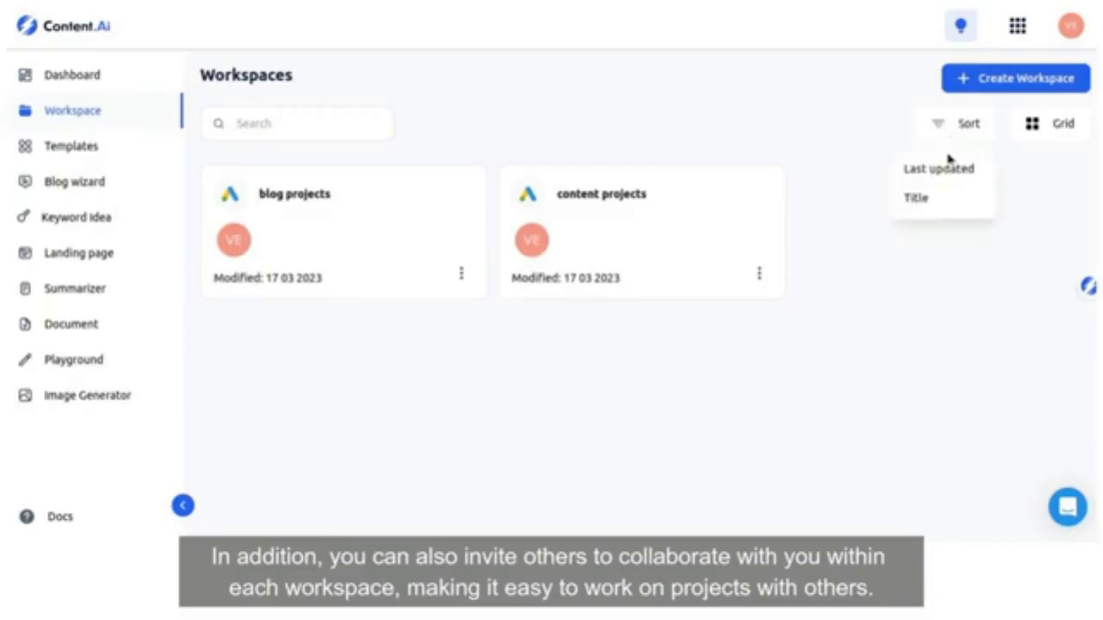
left_click(1050, 124)
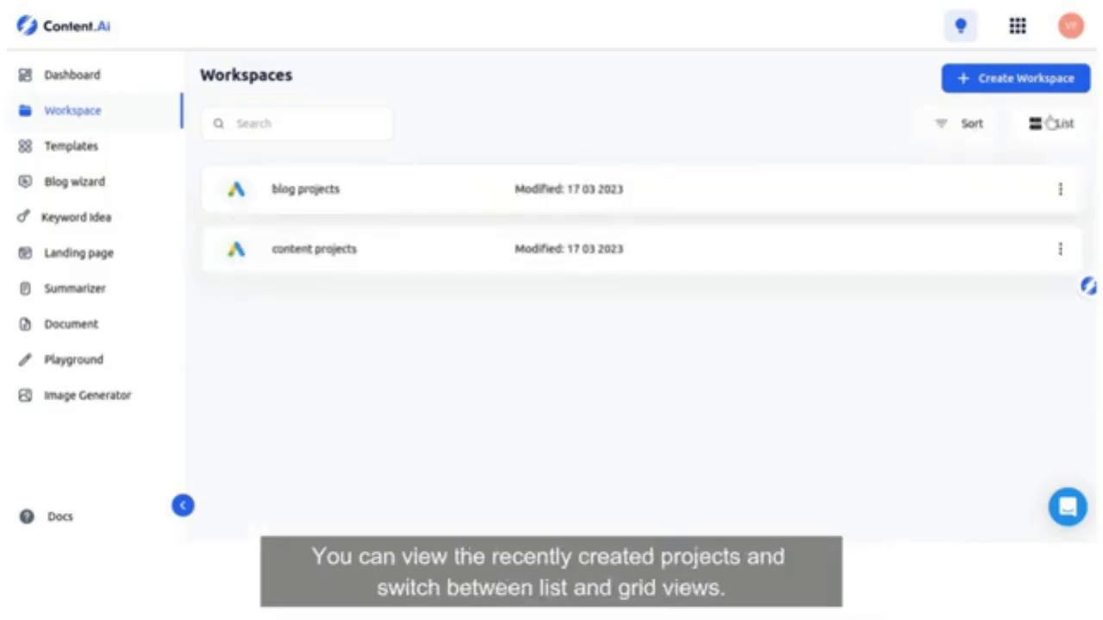
left_click(974, 121)
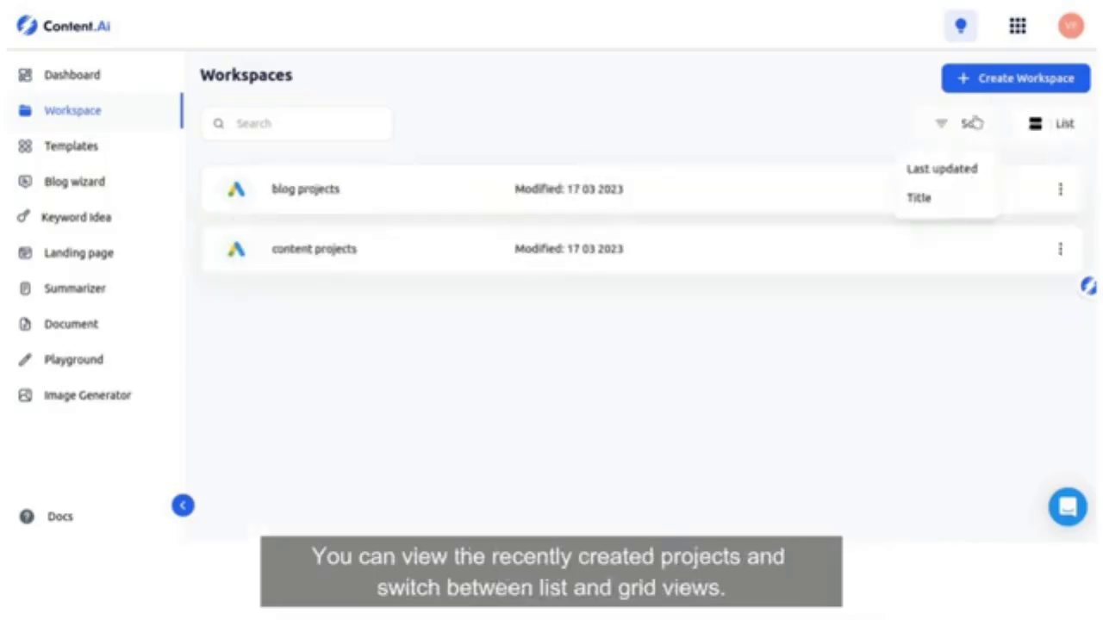
left_click(1042, 122)
left_click(1042, 121)
Step: Create a workspace named 'Product details' and choose Invite from its card menu
left_click(1019, 86)
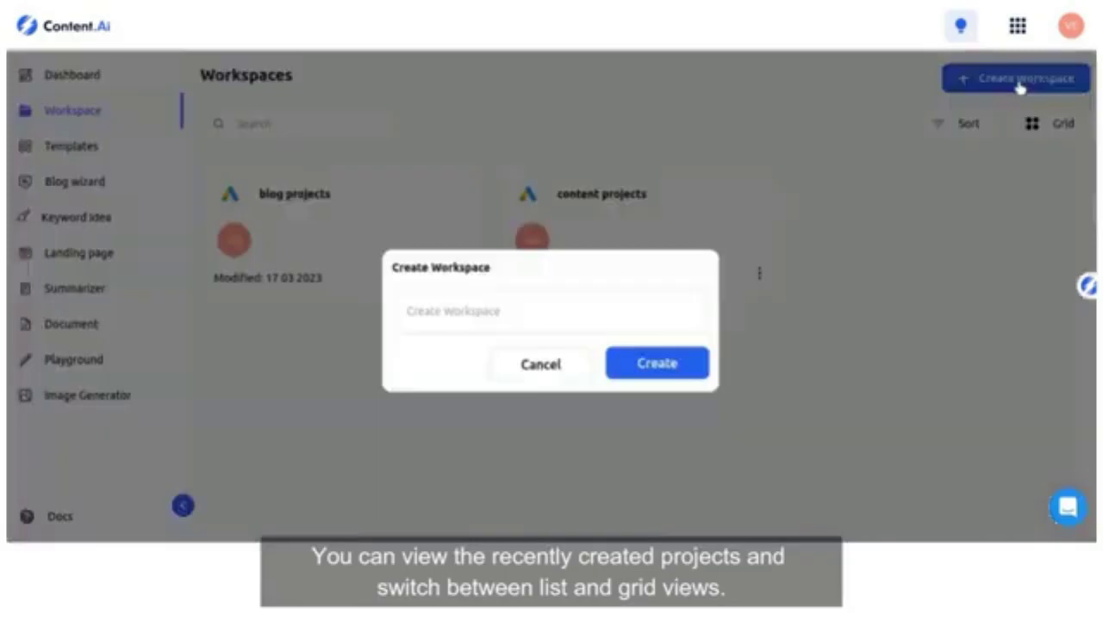
left_click(663, 298)
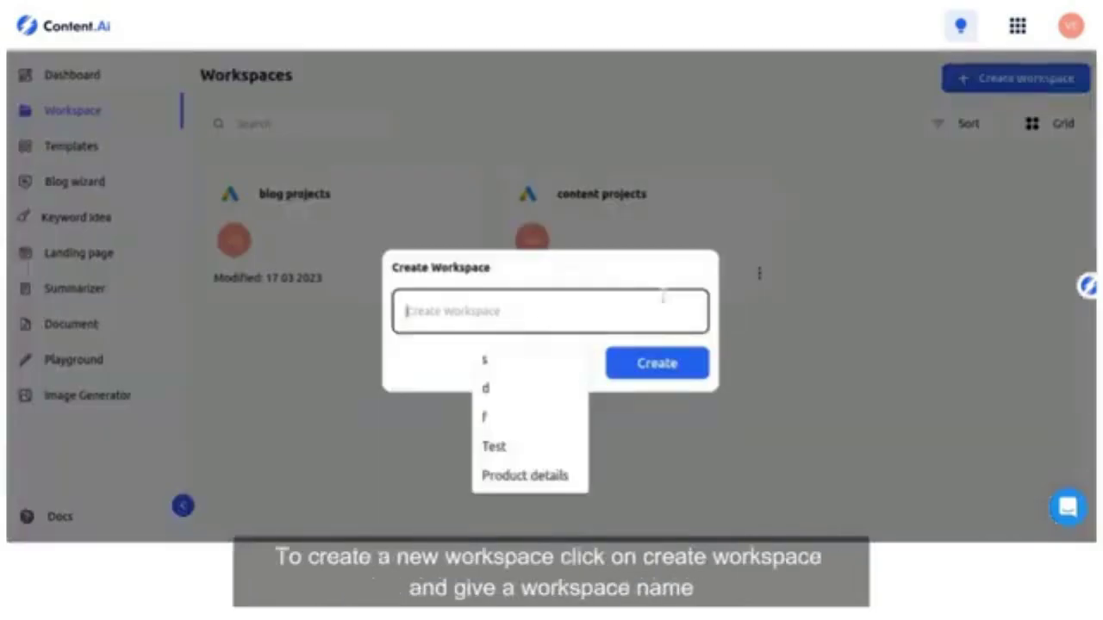
type("P")
left_click(567, 361)
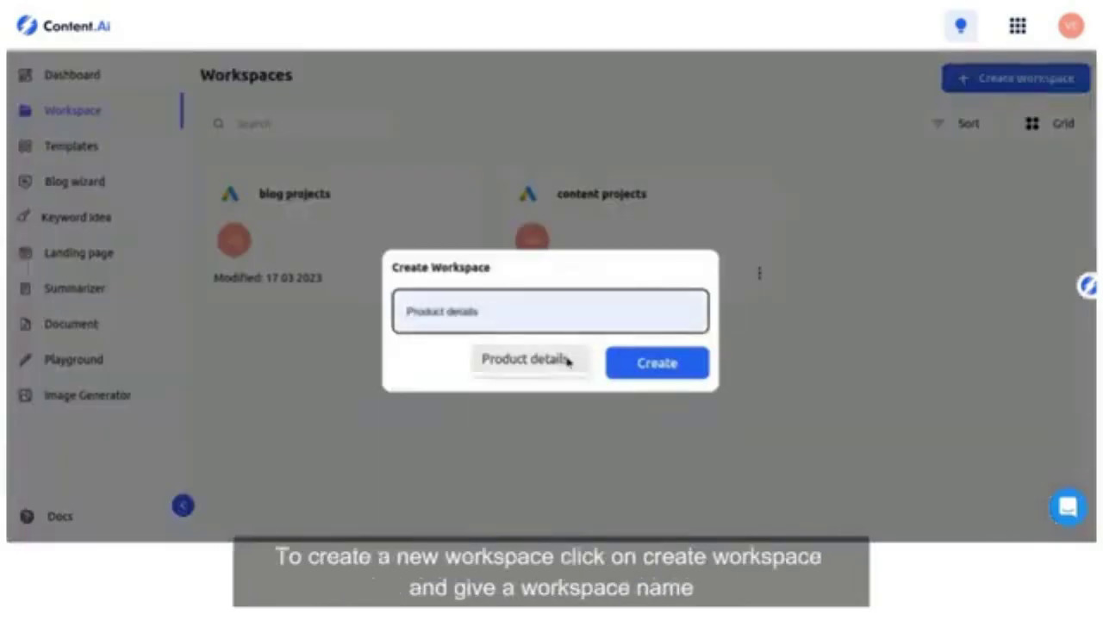
left_click(648, 365)
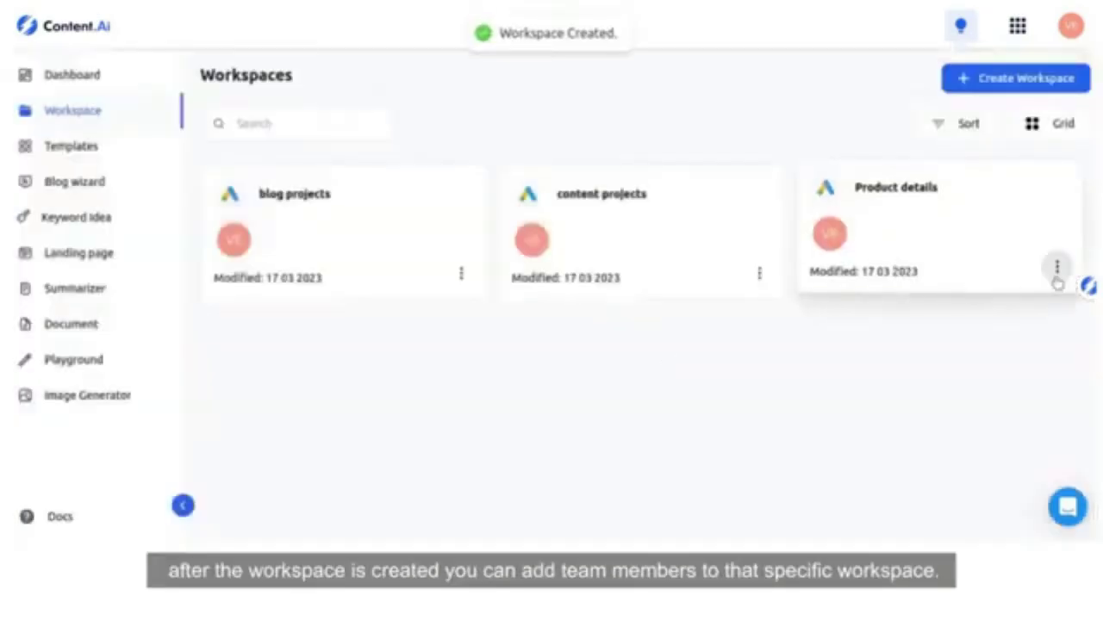
left_click(1056, 269)
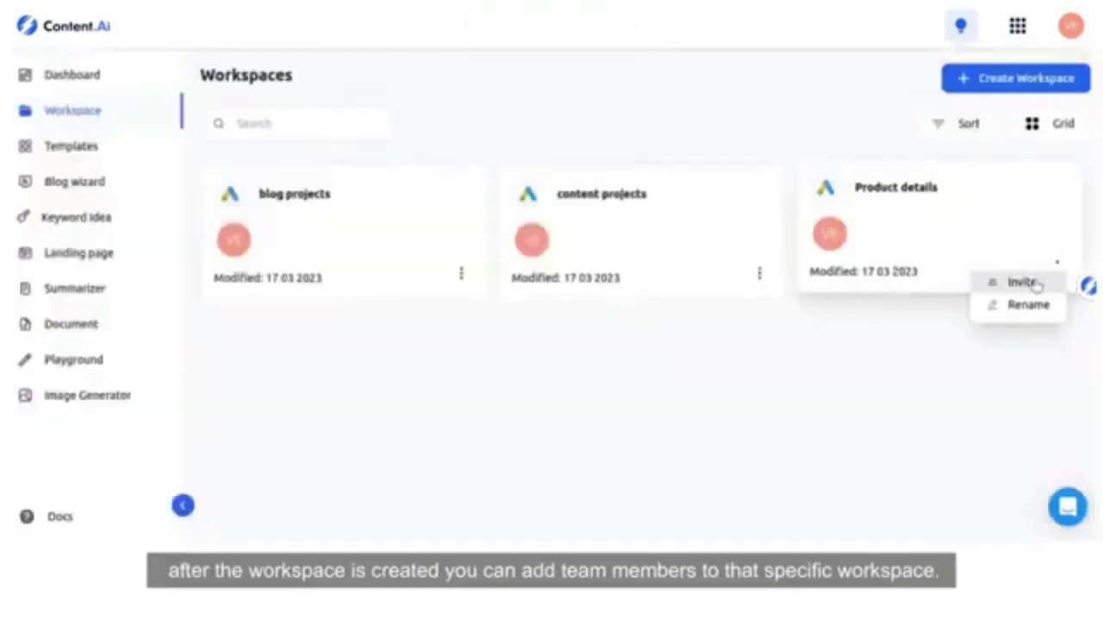
left_click(1034, 285)
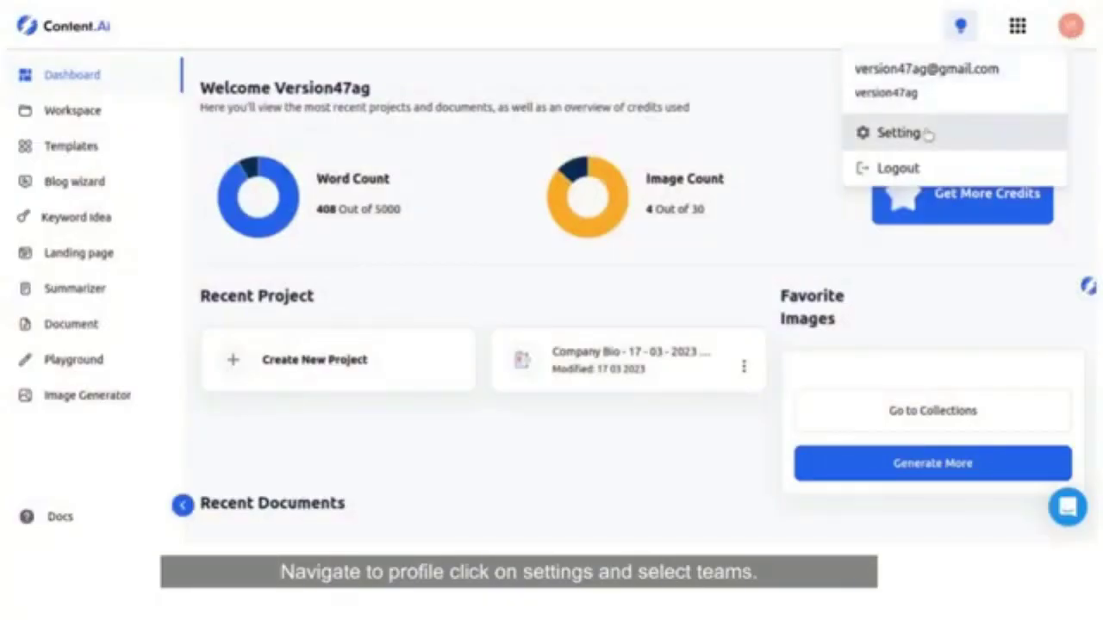
Step: From Settings > Teams, invite a new member by entering their e-mail address and adding them
left_click(926, 134)
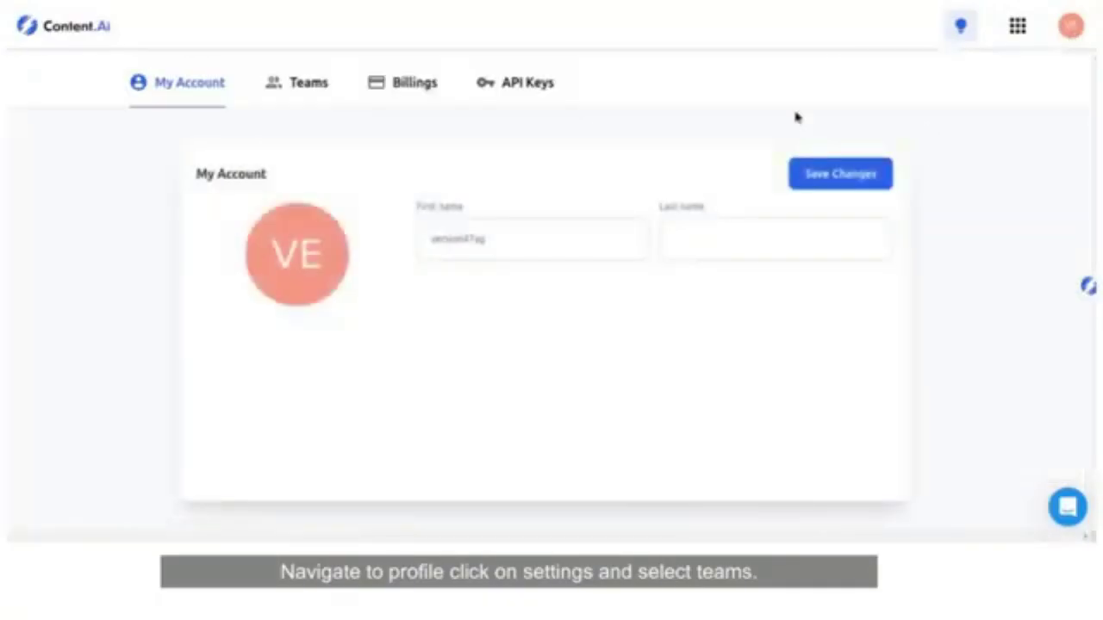
left_click(275, 96)
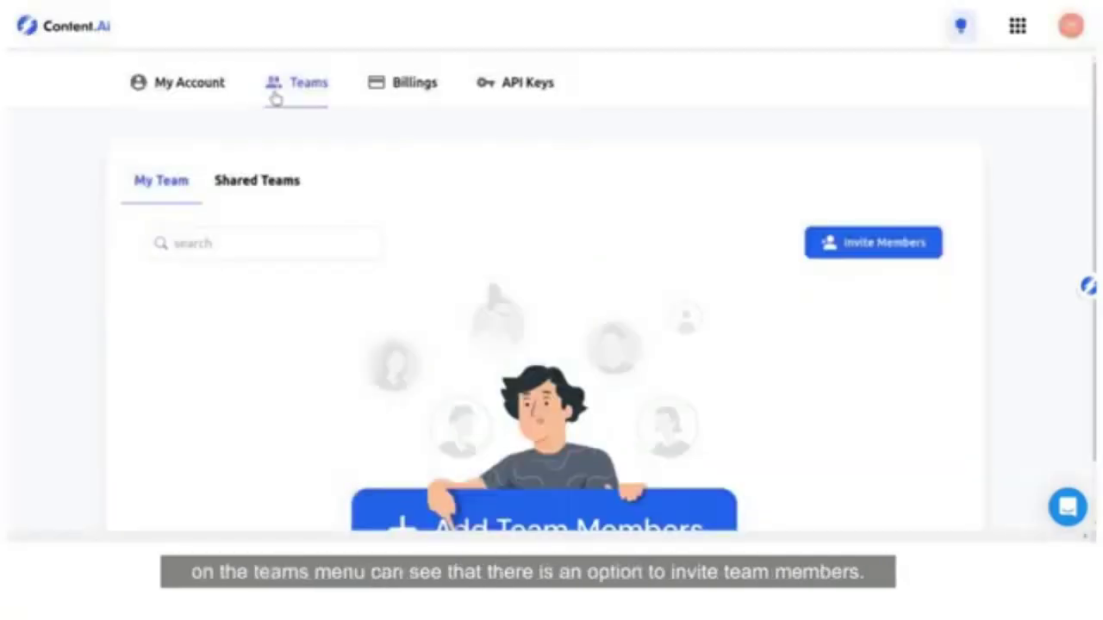
left_click(837, 259)
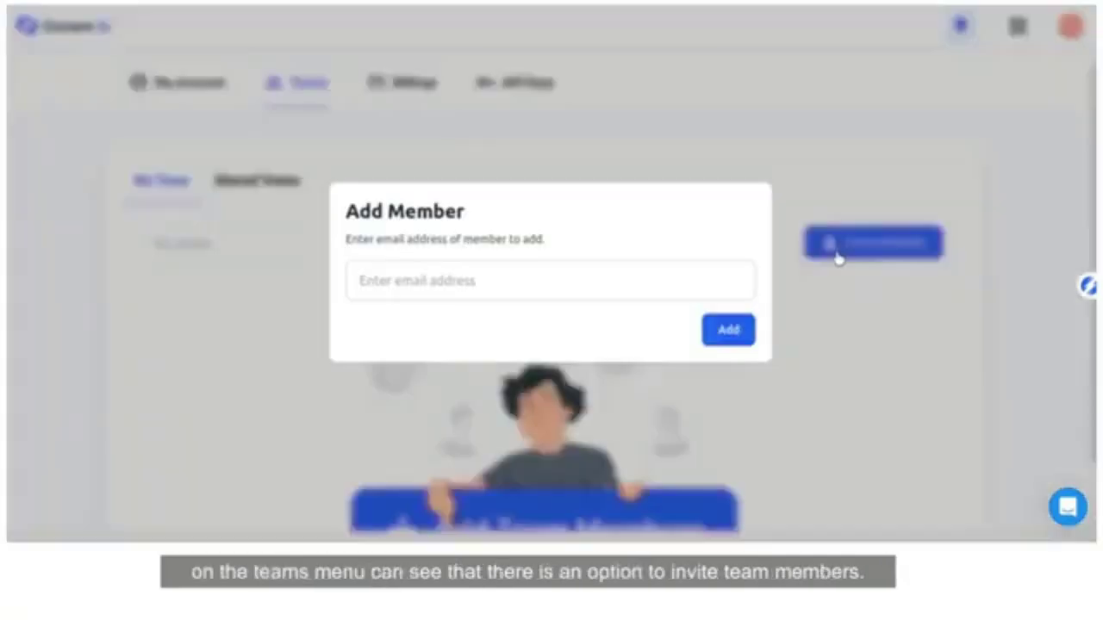
left_click(595, 282)
left_click(560, 329)
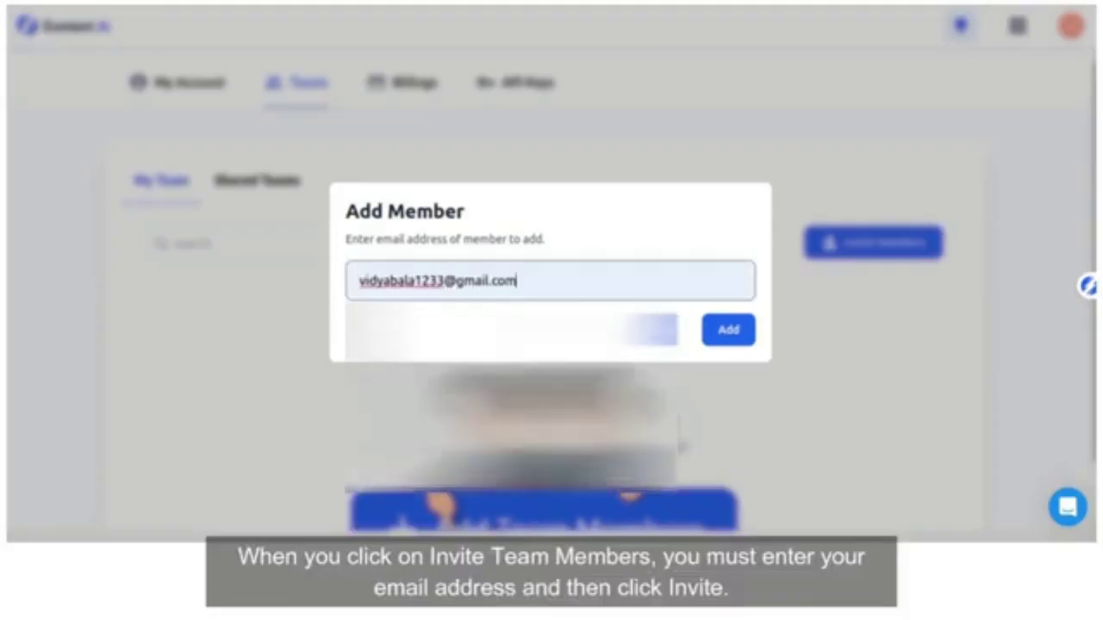
left_click(723, 336)
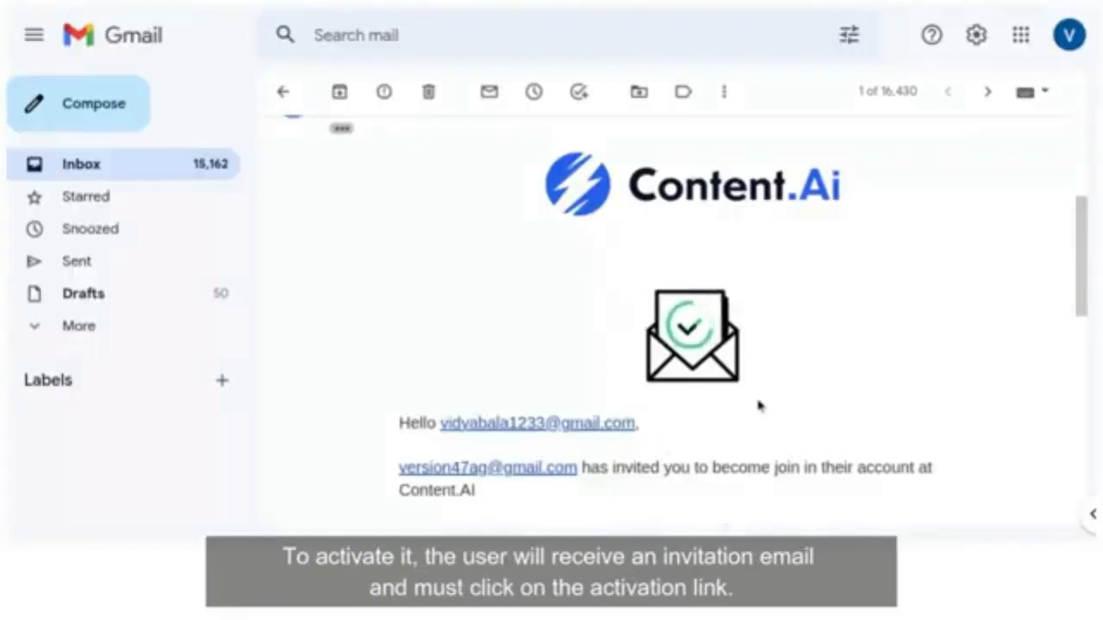
scroll(758, 405, "down", 4)
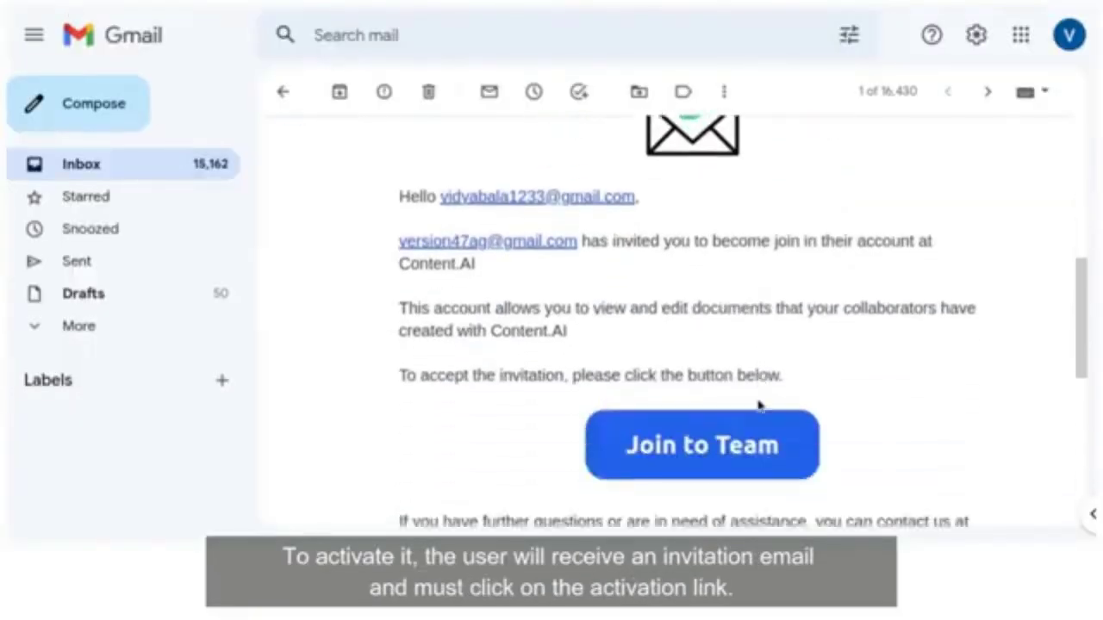
Step: Verify the invitee's e-mail, then switch on their access to the content projects workspace
scroll(728, 440, "down", 1)
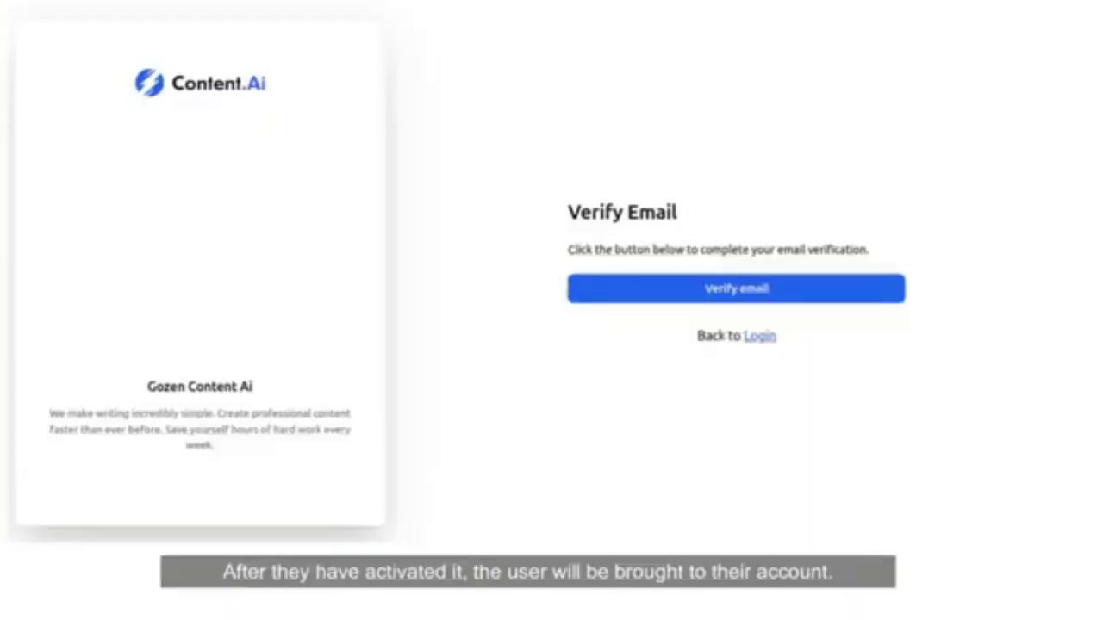
left_click(714, 298)
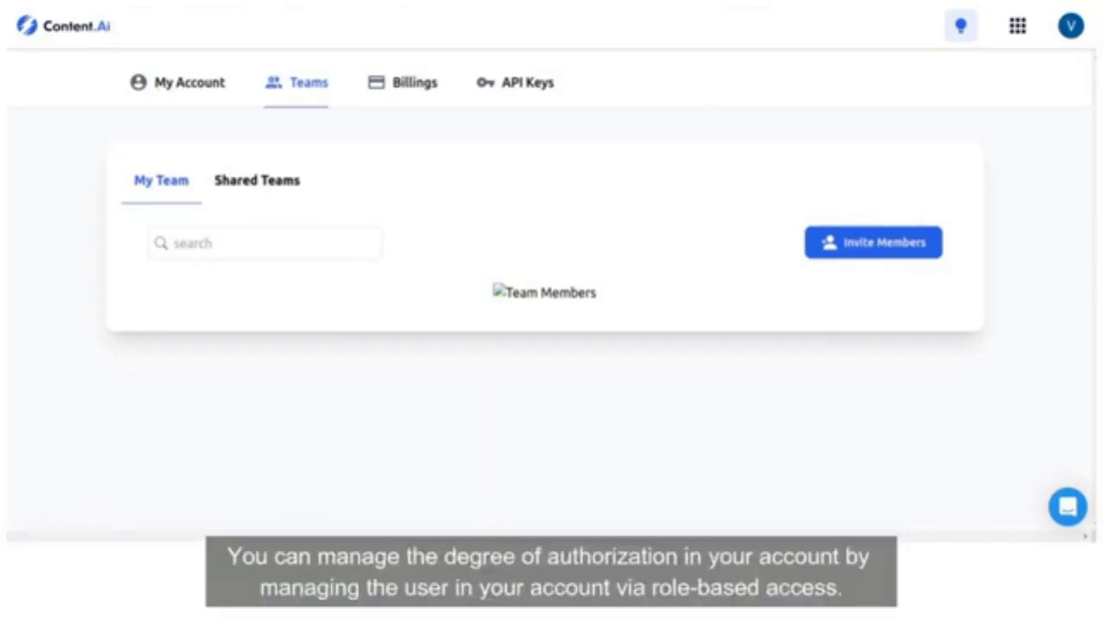
left_click(734, 341)
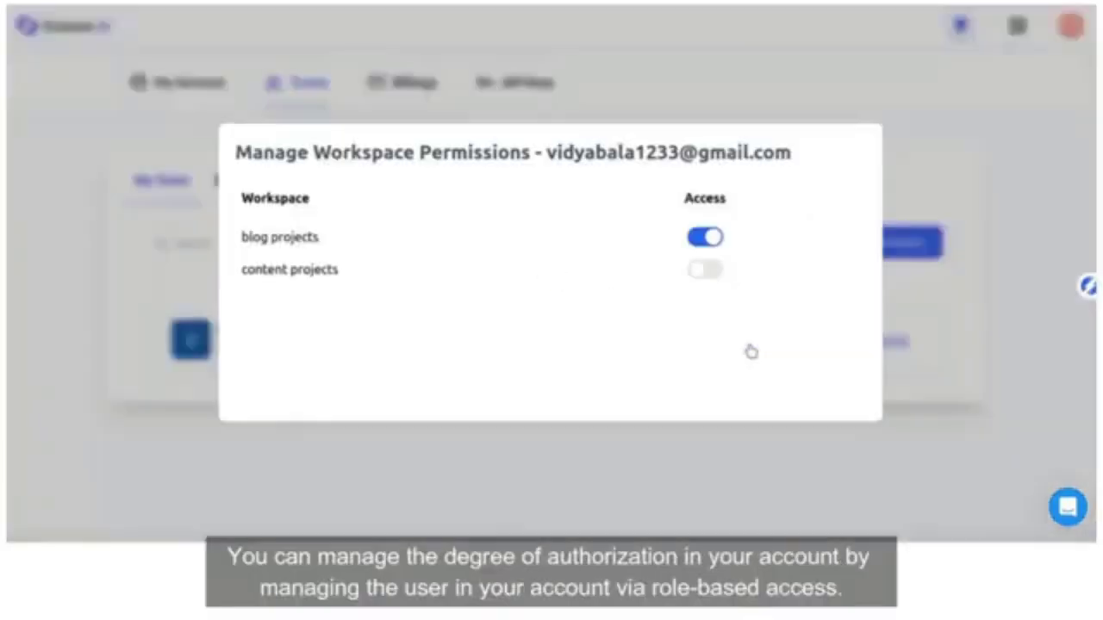
left_click(706, 271)
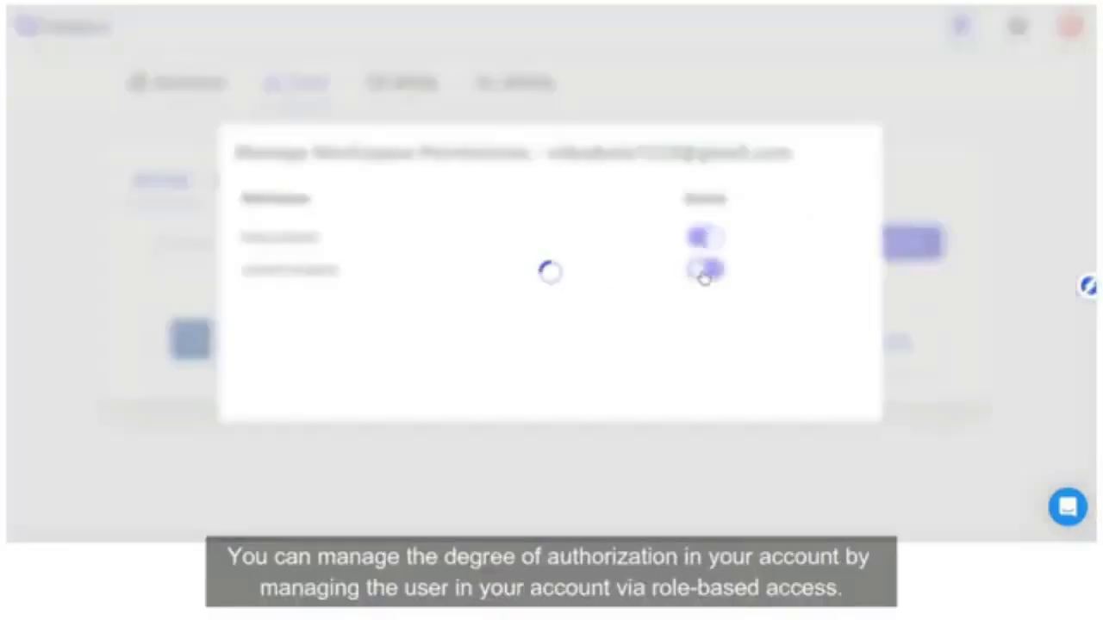